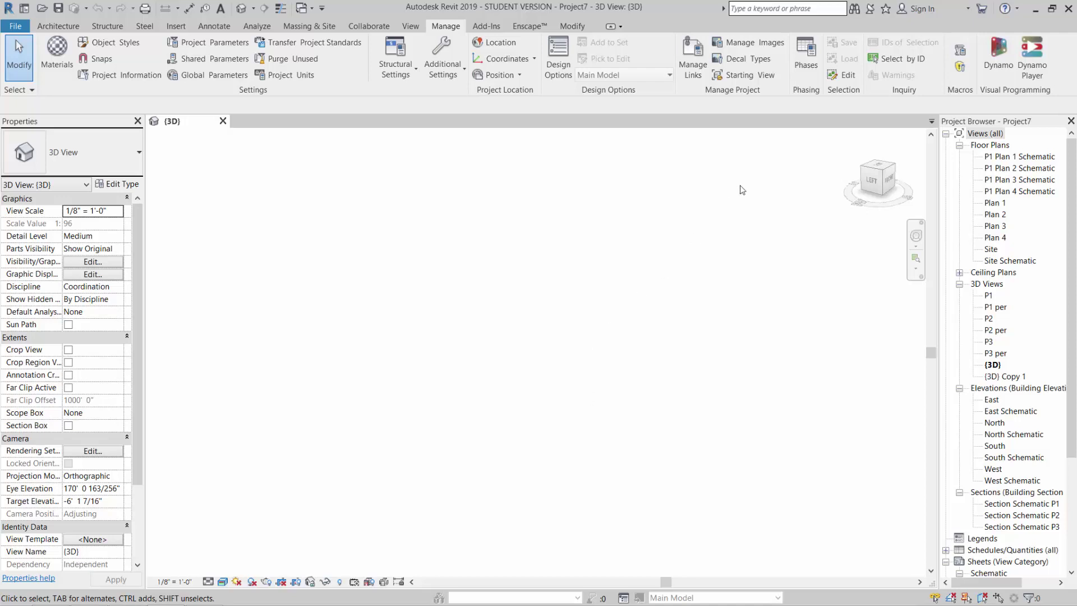
# - Restore the Revit window from full screen and narrow it onto the right side of the screen
pyautogui.click(1052, 8)
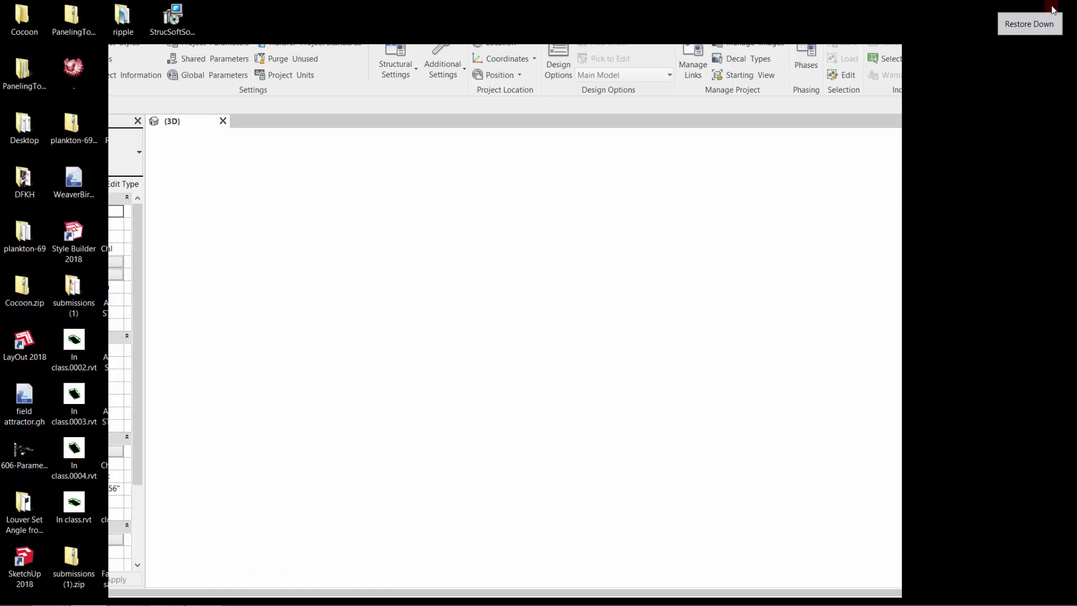
pyautogui.moveTo(480, 56); pyautogui.dragTo(641, 16)
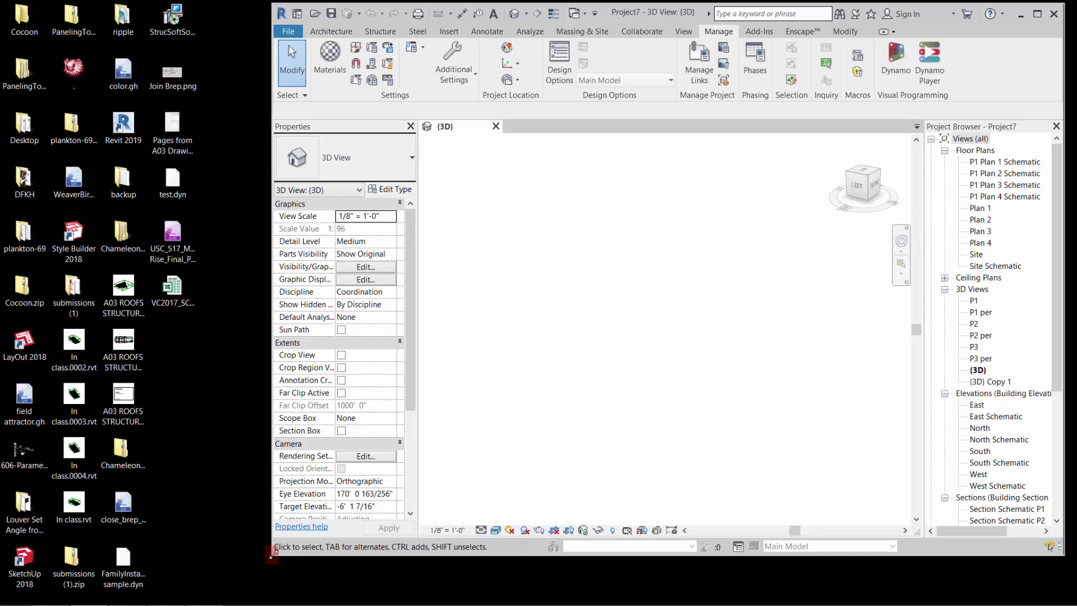
pyautogui.moveTo(272, 555); pyautogui.dragTo(432, 598)
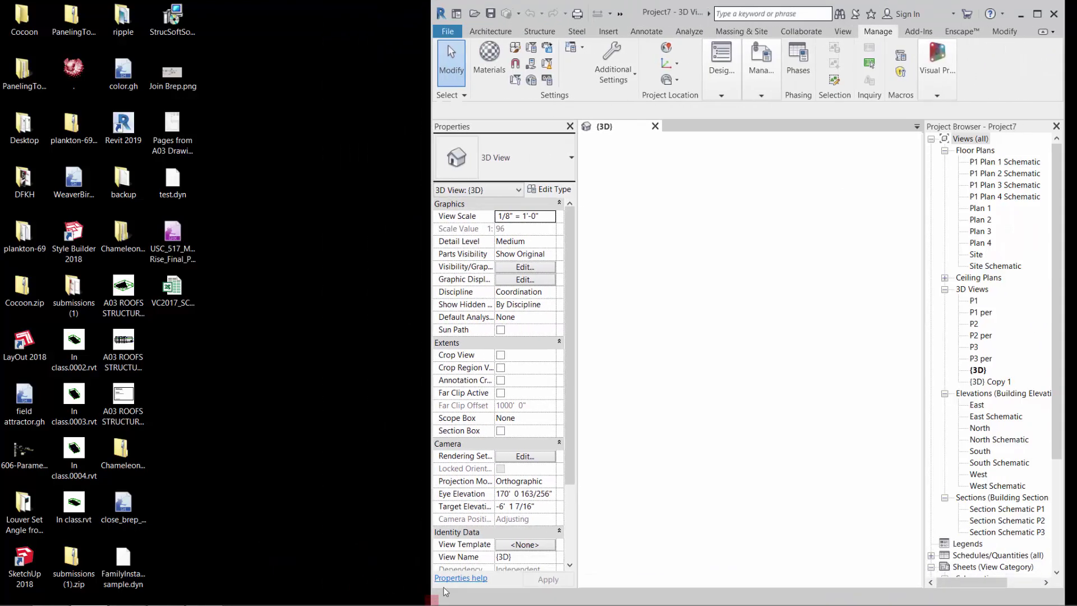
# - Launch Dynamo in a tall, narrow window on the left, with Revit shifted to sit beside it
pyautogui.click(936, 92)
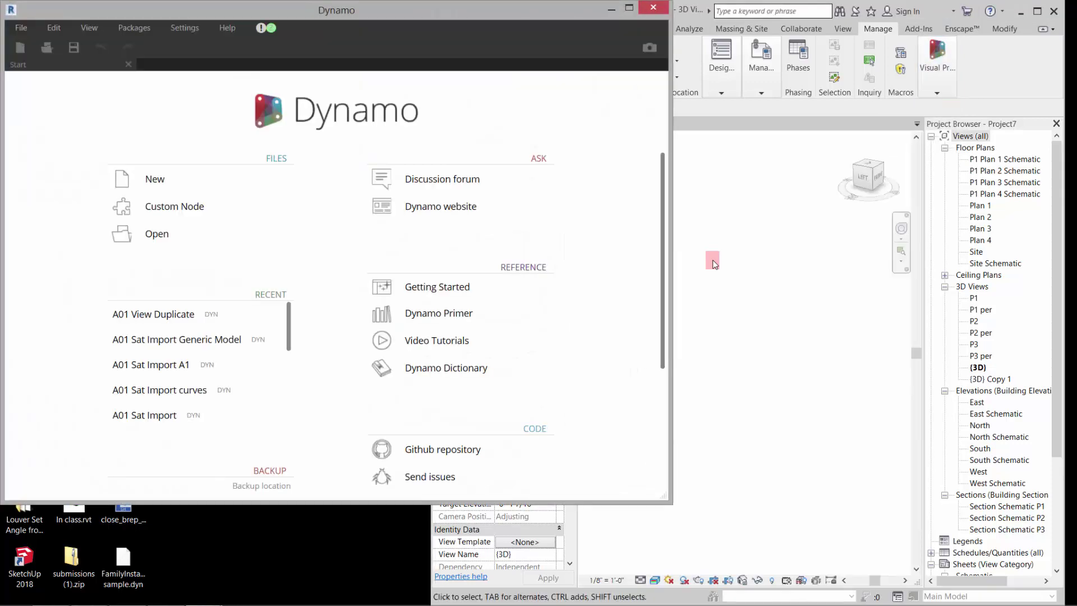
pyautogui.moveTo(669, 501); pyautogui.dragTo(462, 601)
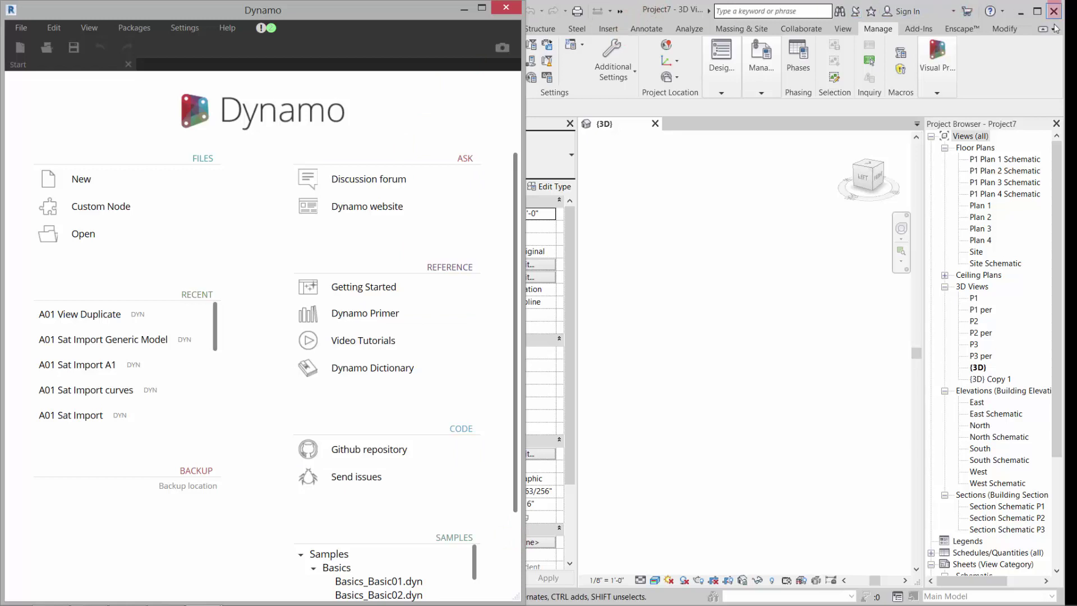
pyautogui.moveTo(1064, 52); pyautogui.dragTo(1039, 53)
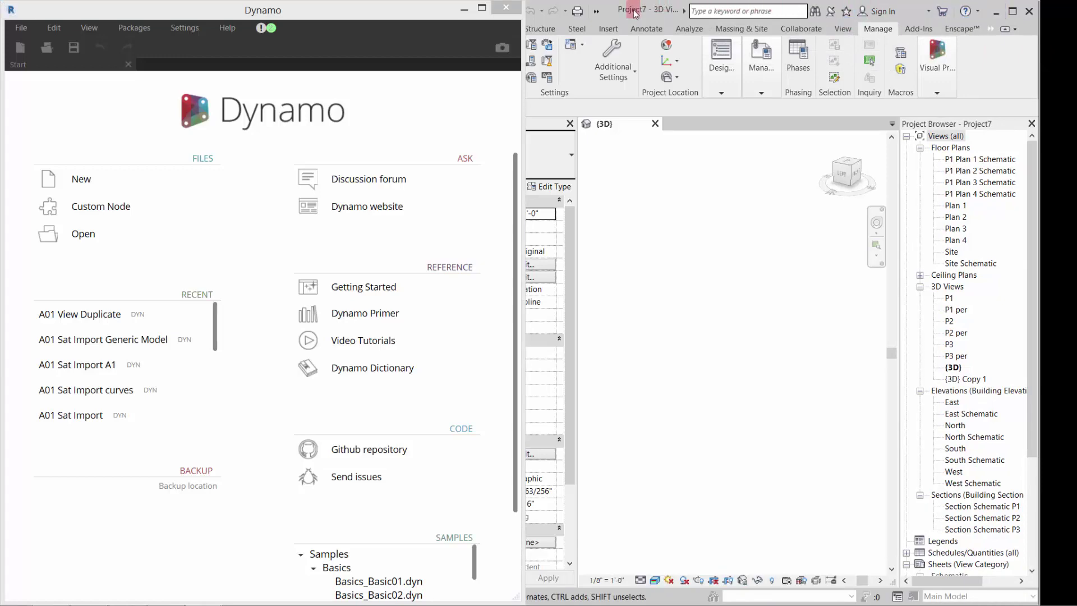
pyautogui.moveTo(647, 13); pyautogui.dragTo(703, 18)
pyautogui.click(302, 13)
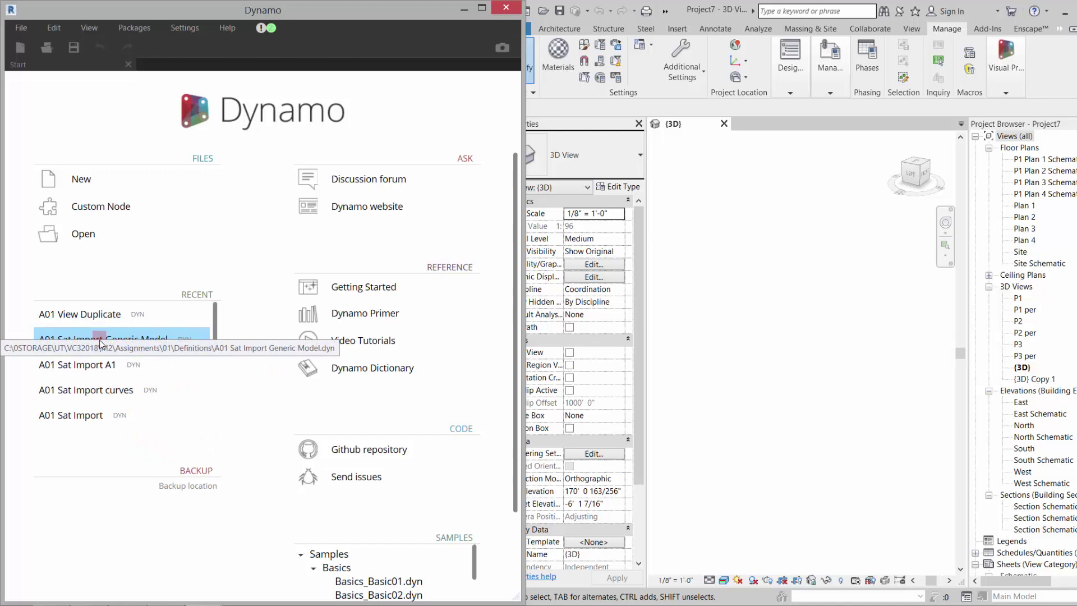
# - Open the recent A01 Sat Import Generic Model graph and inspect its File Path and Geometry.ImportFromSAT nodes
pyautogui.click(99, 339)
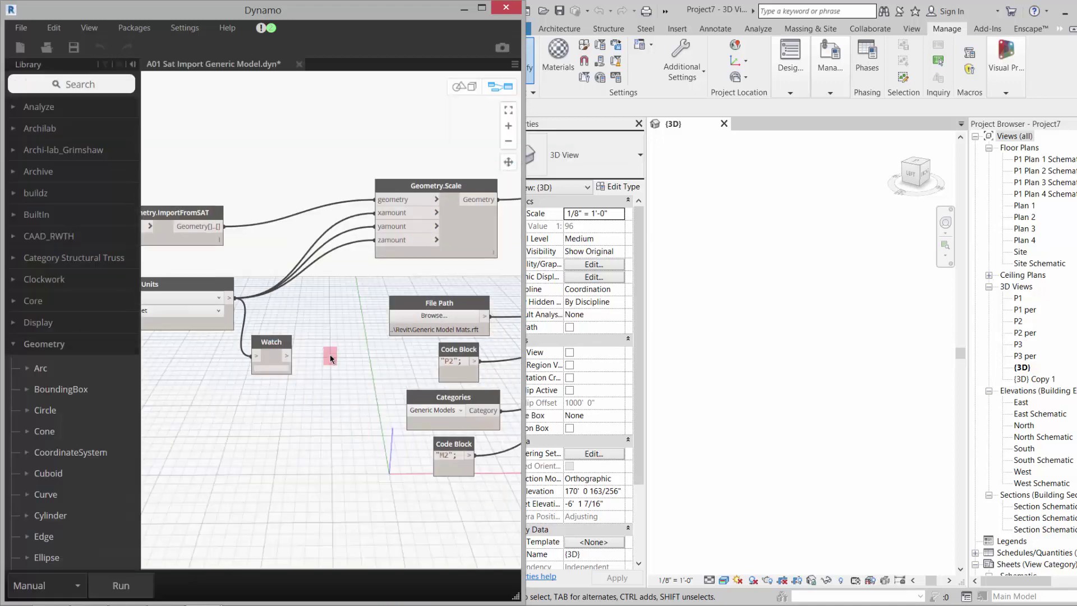
pyautogui.scroll(-5, 331, 356)
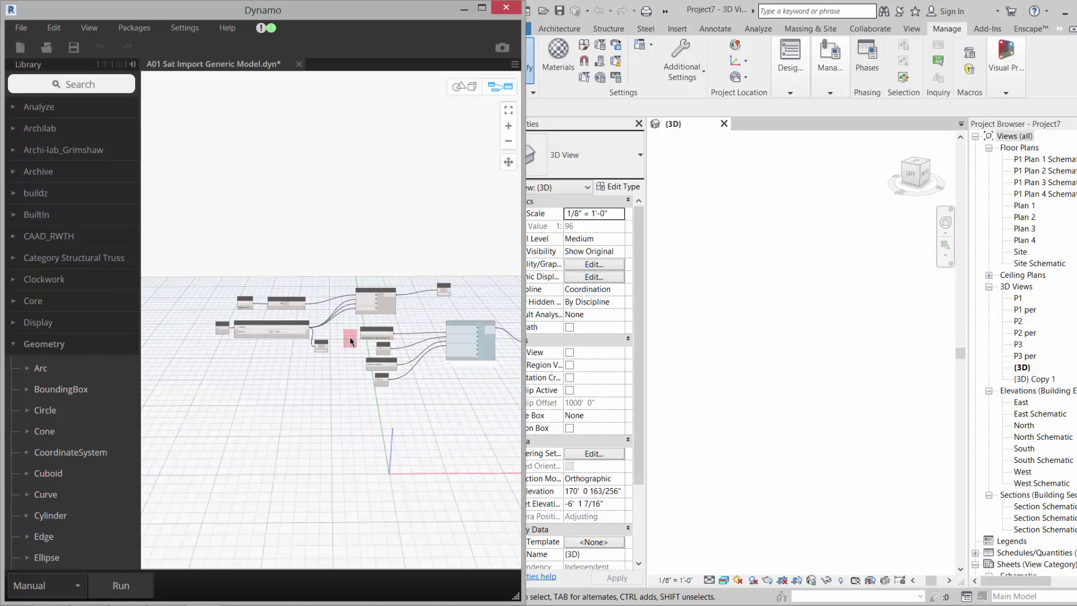
pyautogui.scroll(2, 223, 298)
pyautogui.scroll(2, 224, 298)
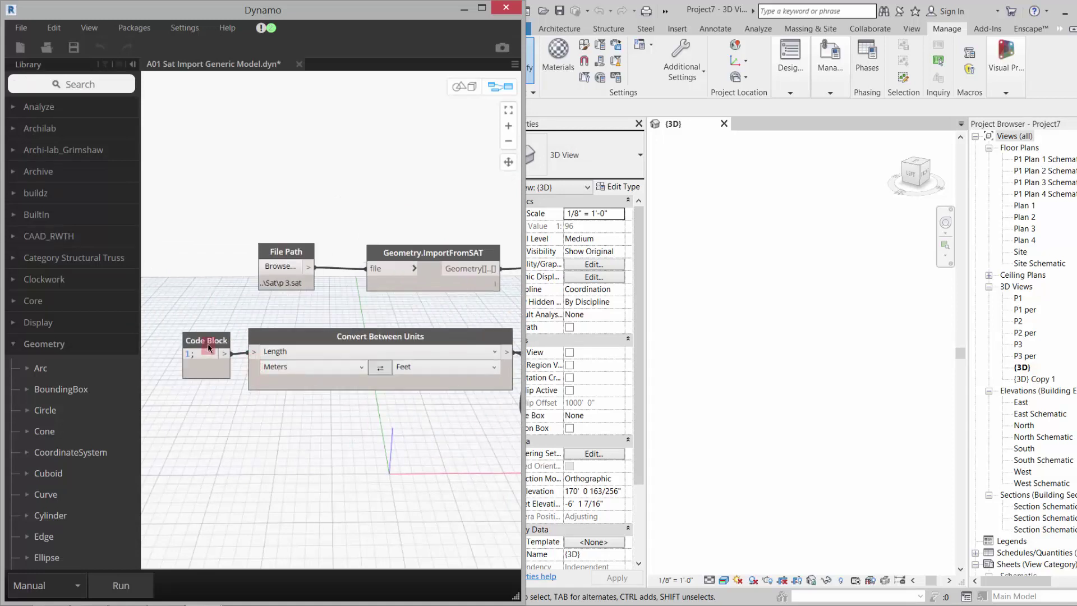
pyautogui.click(271, 269)
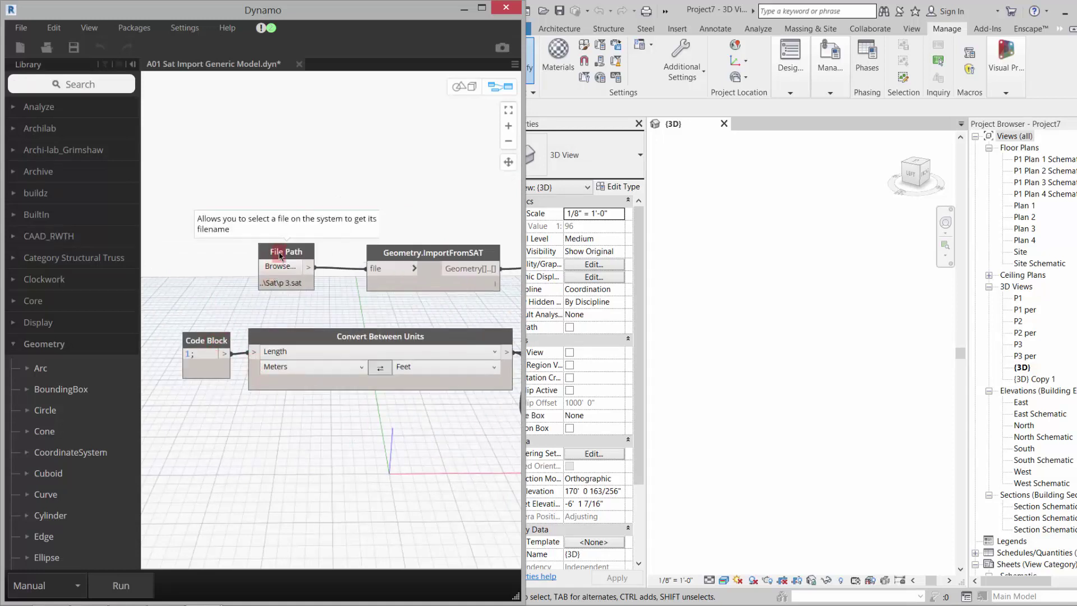
pyautogui.click(424, 253)
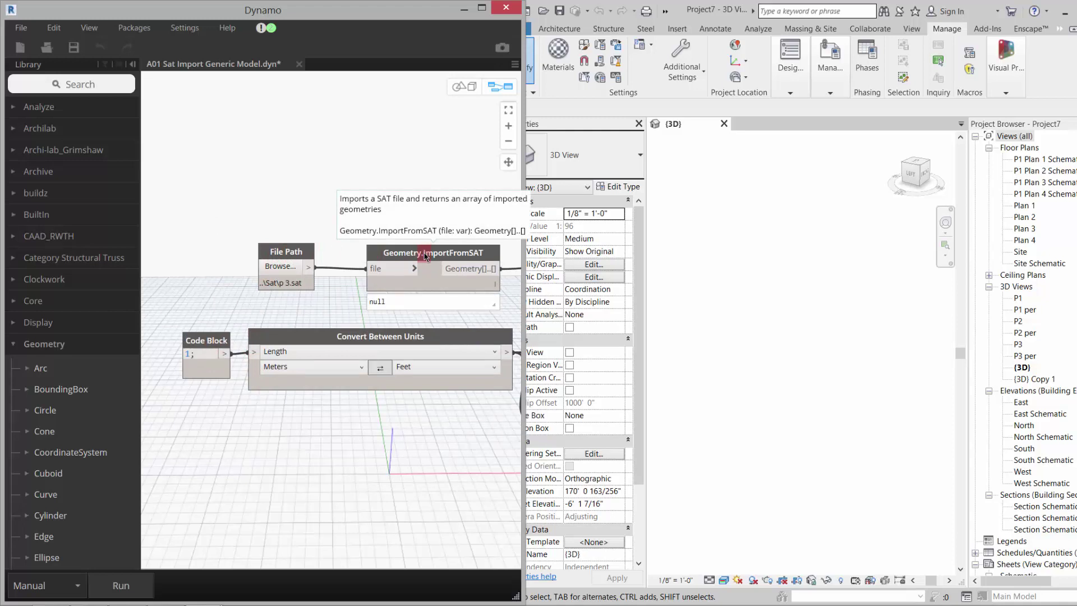
pyautogui.click(209, 205)
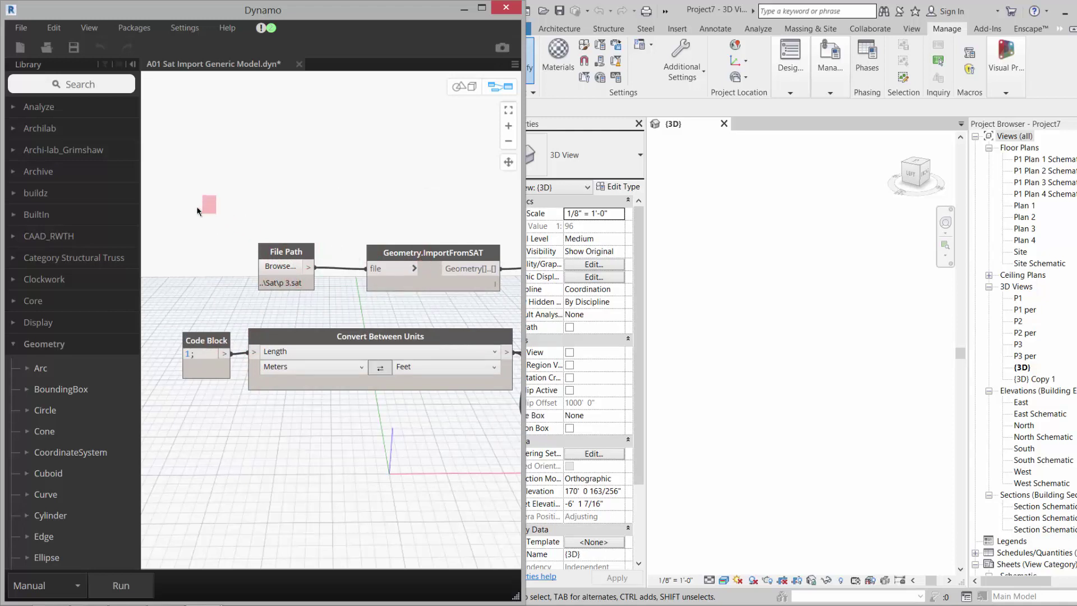
# - Bring the Springs.FamilyInstance.ByGeometry node into view and select it
pyautogui.scroll(-5, 194, 213)
pyautogui.click(555, 216)
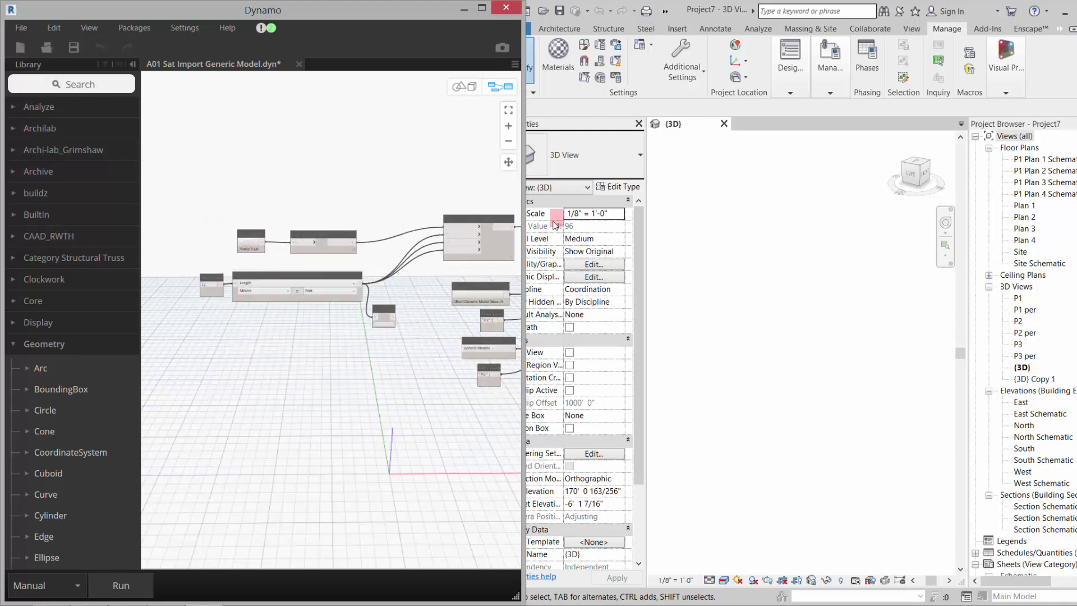
pyautogui.moveTo(500, 231); pyautogui.dragTo(486, 224, button='middle')
pyautogui.click(212, 249)
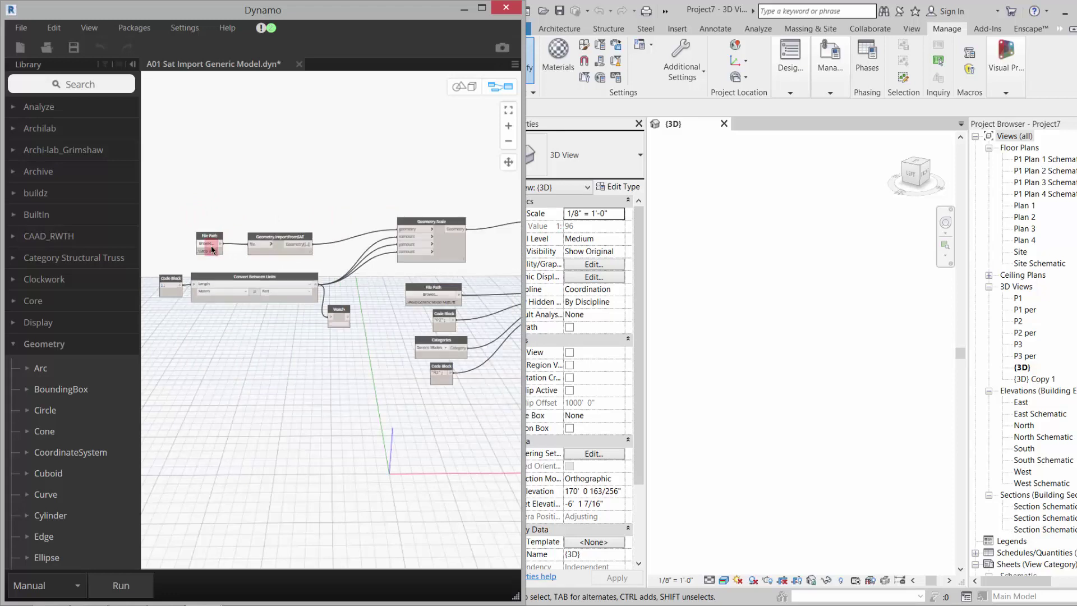
pyautogui.moveTo(521, 257); pyautogui.dragTo(395, 250, button='middle')
pyautogui.click(433, 273)
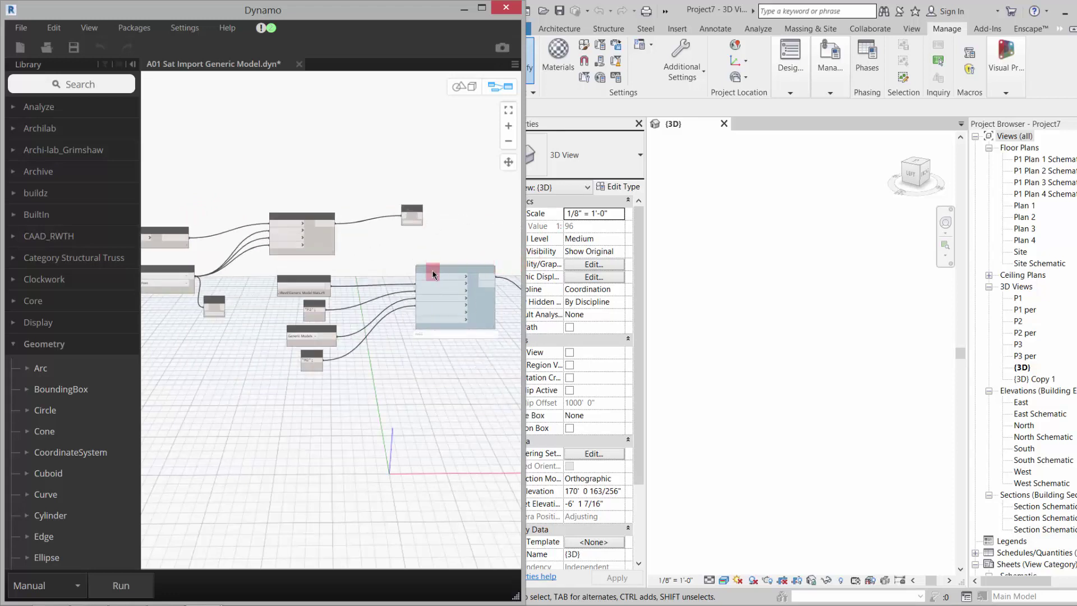
pyautogui.scroll(5, 447, 273)
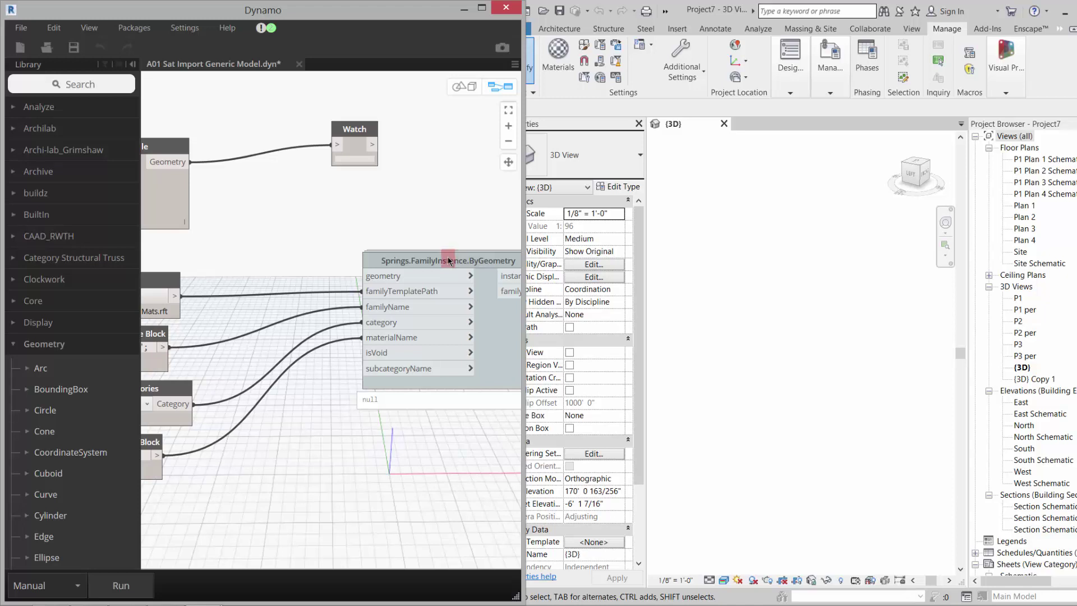
pyautogui.scroll(-5, 500, 301)
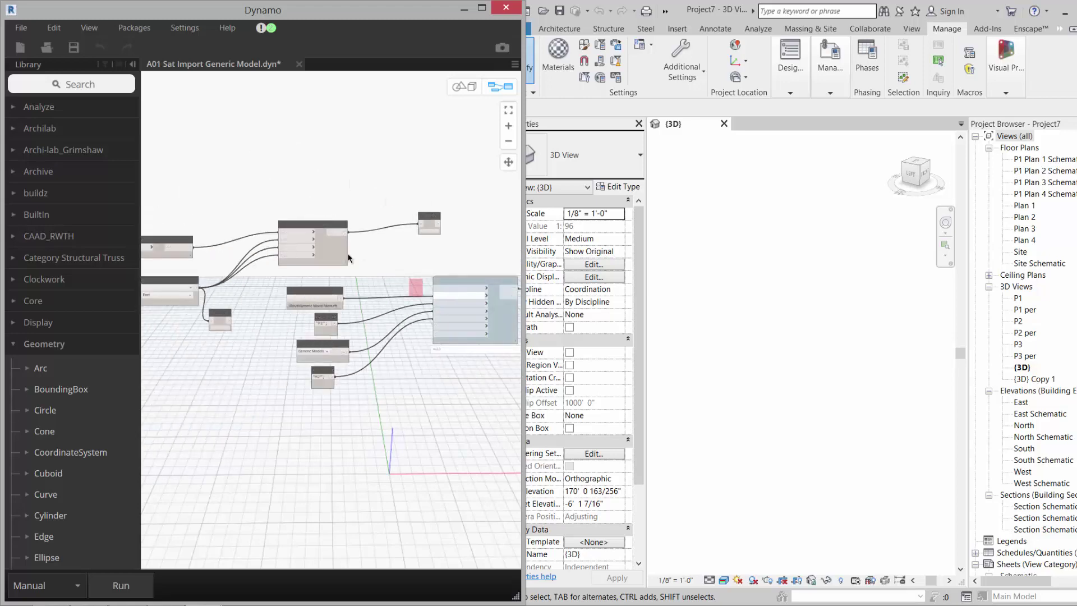
pyautogui.scroll(4, 281, 233)
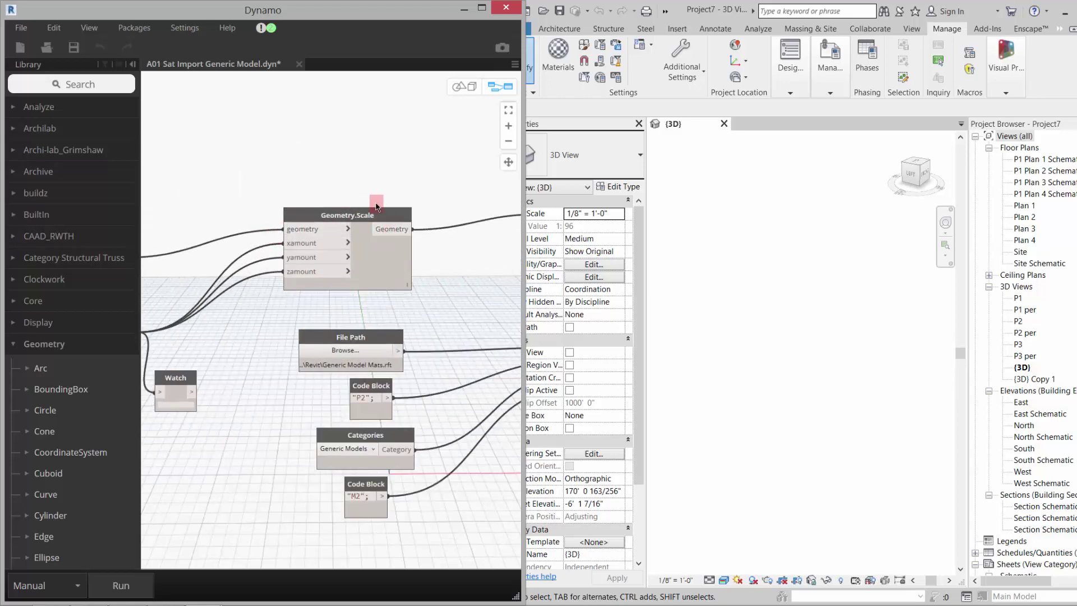
pyautogui.scroll(-3, 381, 225)
pyautogui.scroll(3, 269, 277)
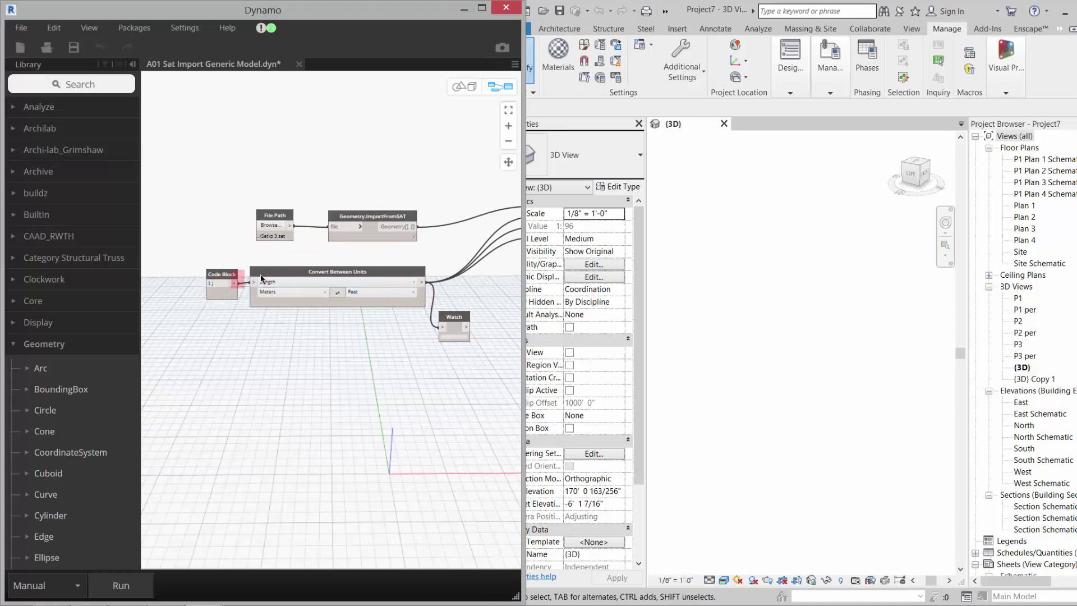
pyautogui.scroll(-3, 189, 333)
pyautogui.scroll(3, 326, 328)
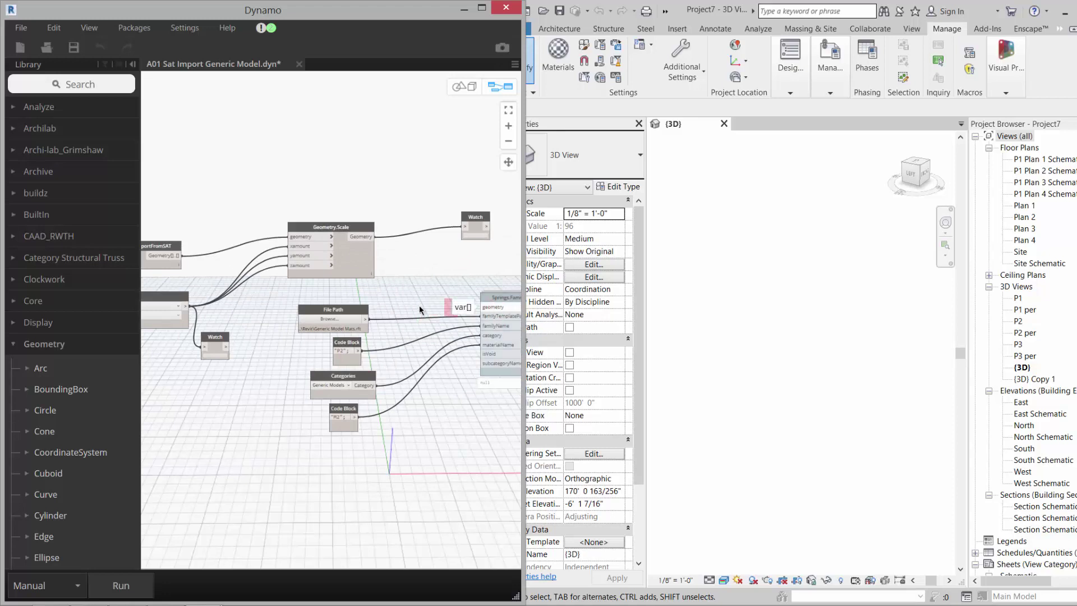
pyautogui.scroll(-2, 275, 304)
pyautogui.scroll(2, 466, 308)
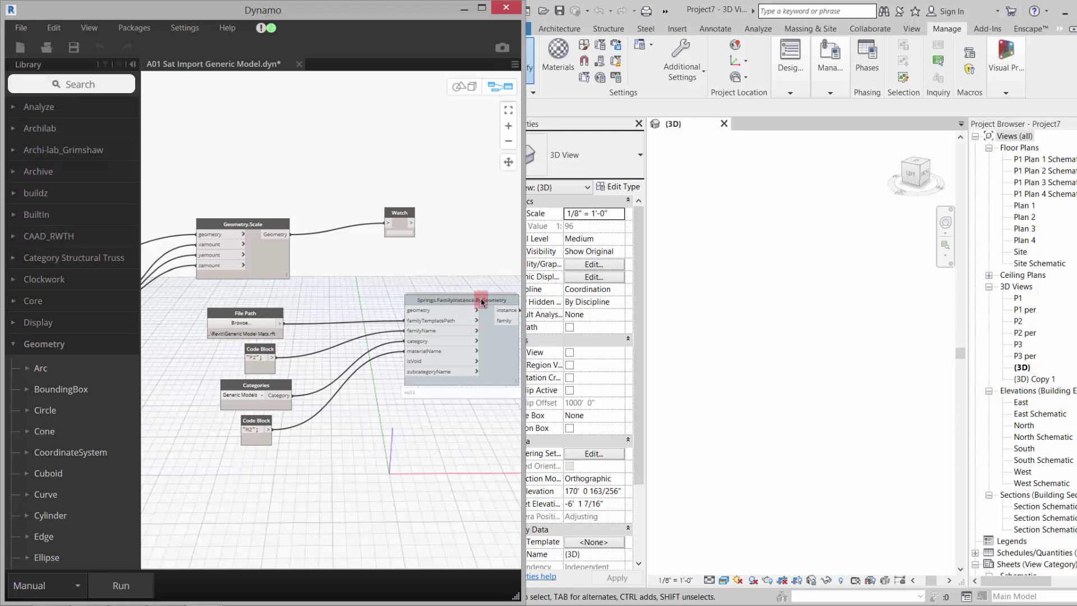
# - Search Dynamo's online packages for 'spring'
pyautogui.click(142, 30)
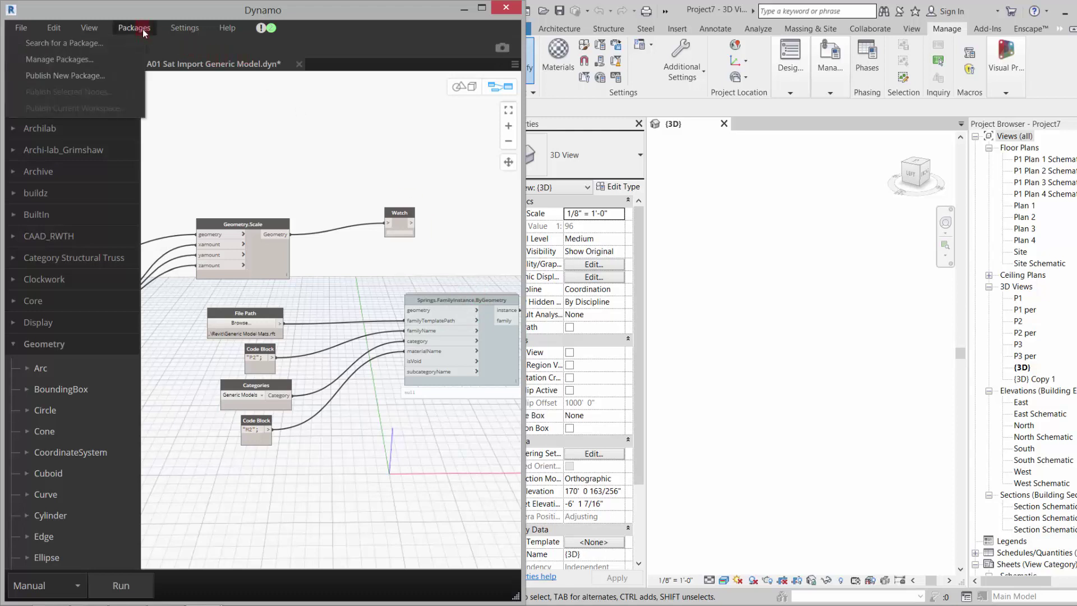
pyautogui.click(90, 46)
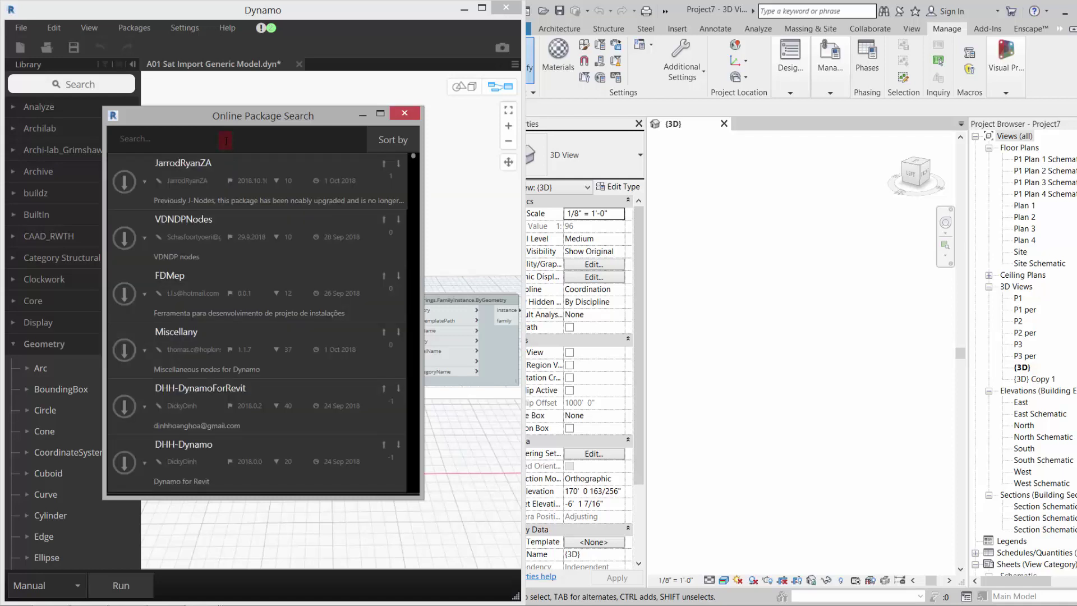
pyautogui.write('sp')
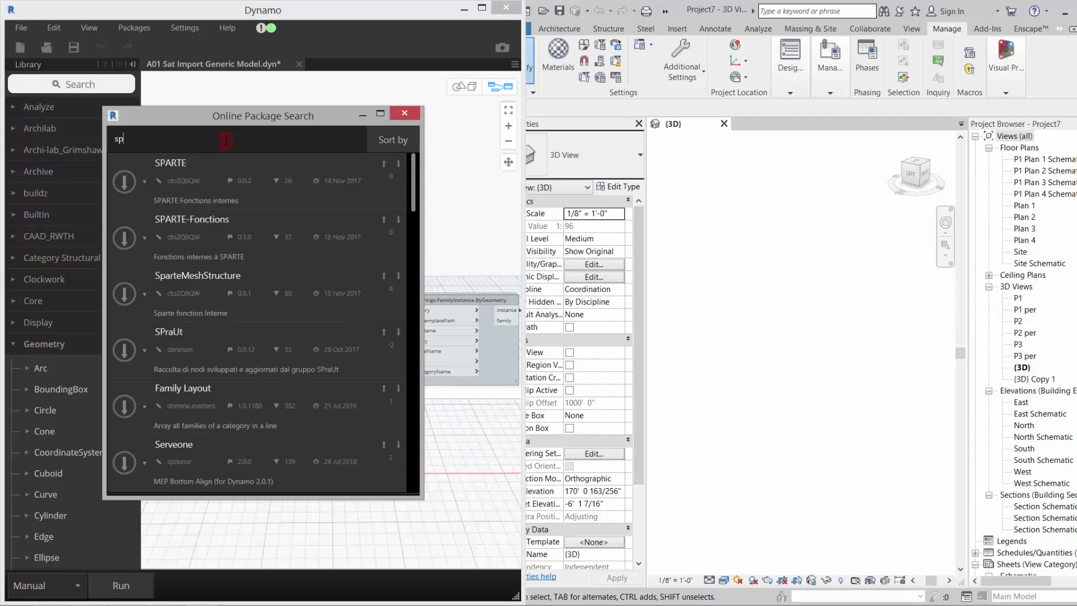
pyautogui.write('ri')
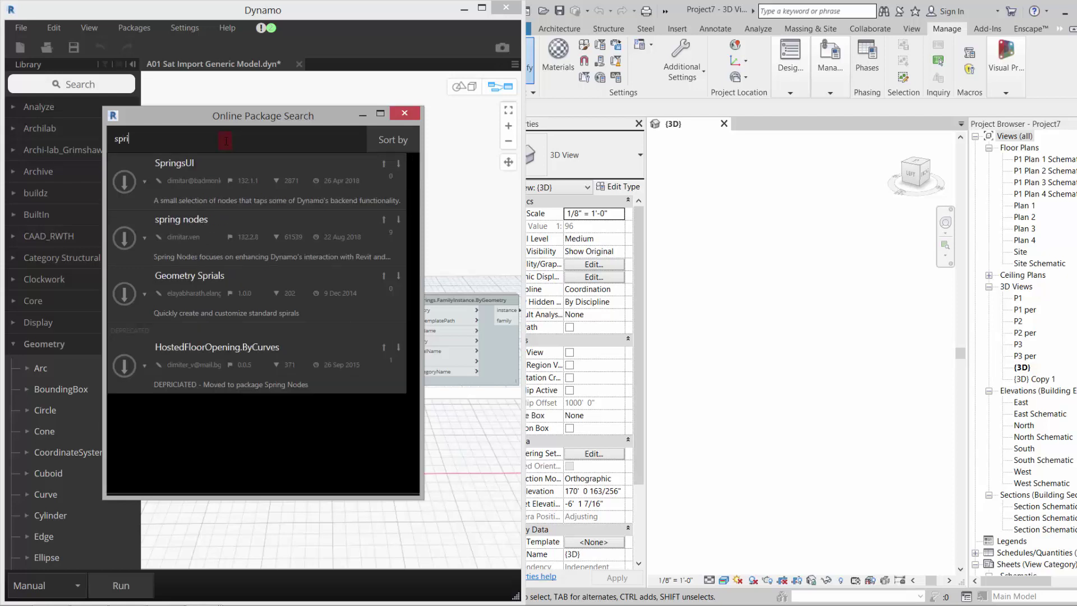
pyautogui.write('ng')
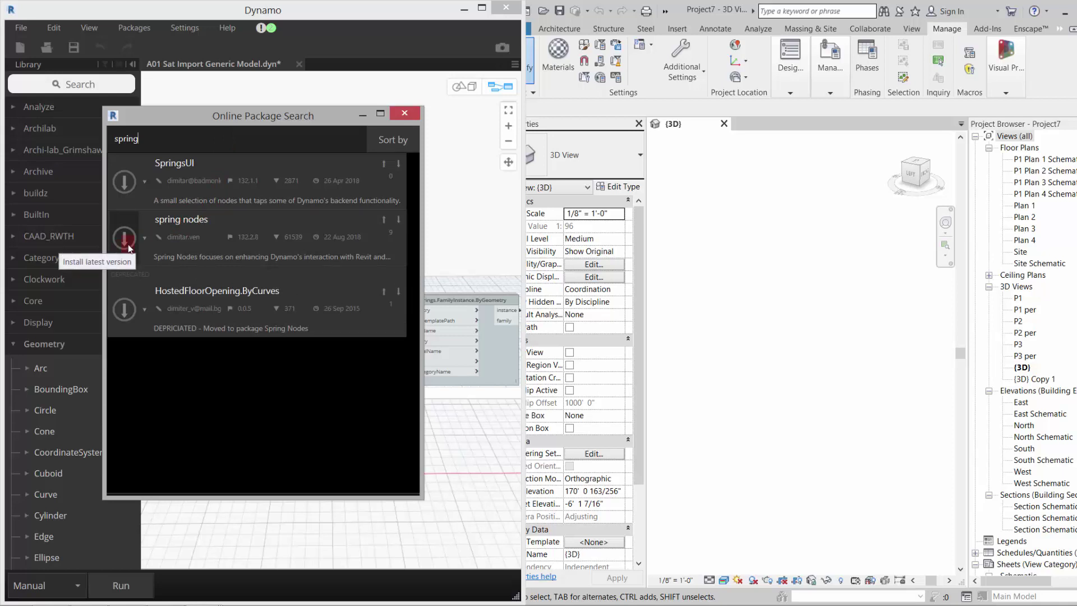
# - Close the online package search and return to the node graph
pyautogui.click(406, 113)
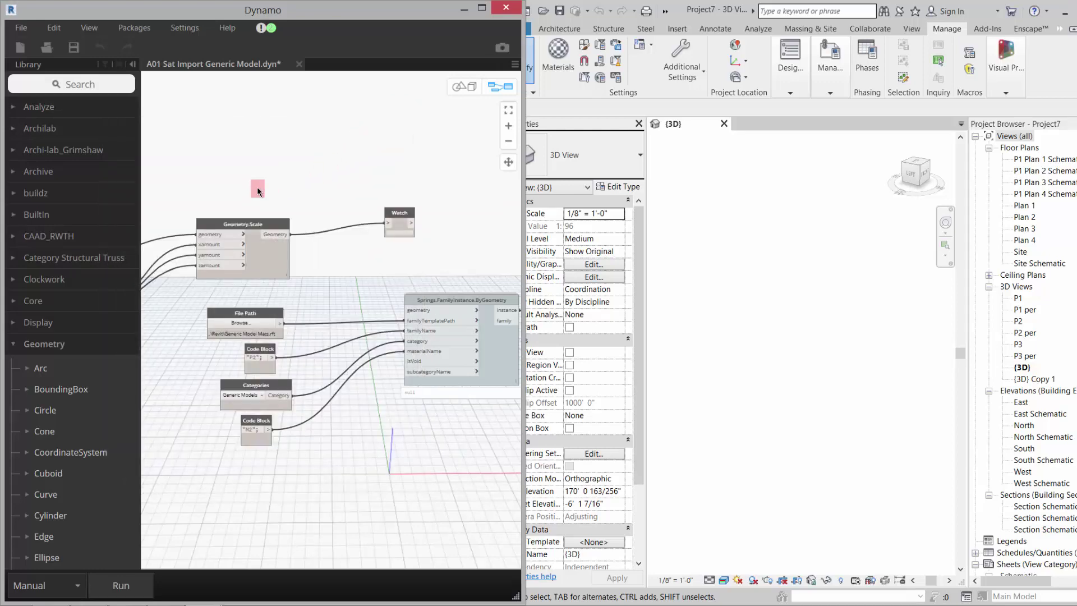
pyautogui.scroll(-1, 401, 189)
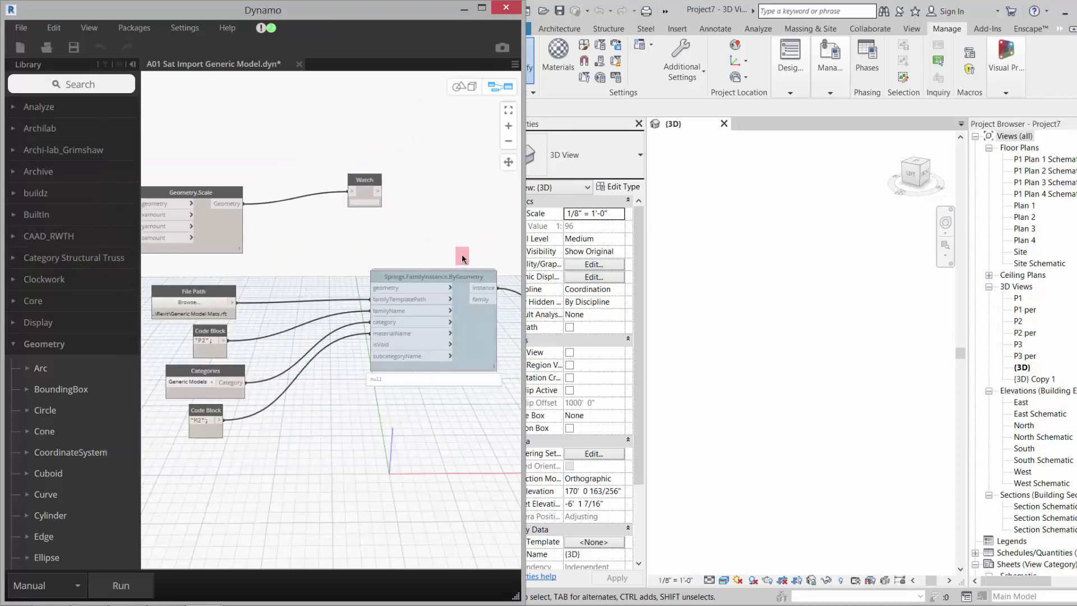
pyautogui.scroll(2, 464, 250)
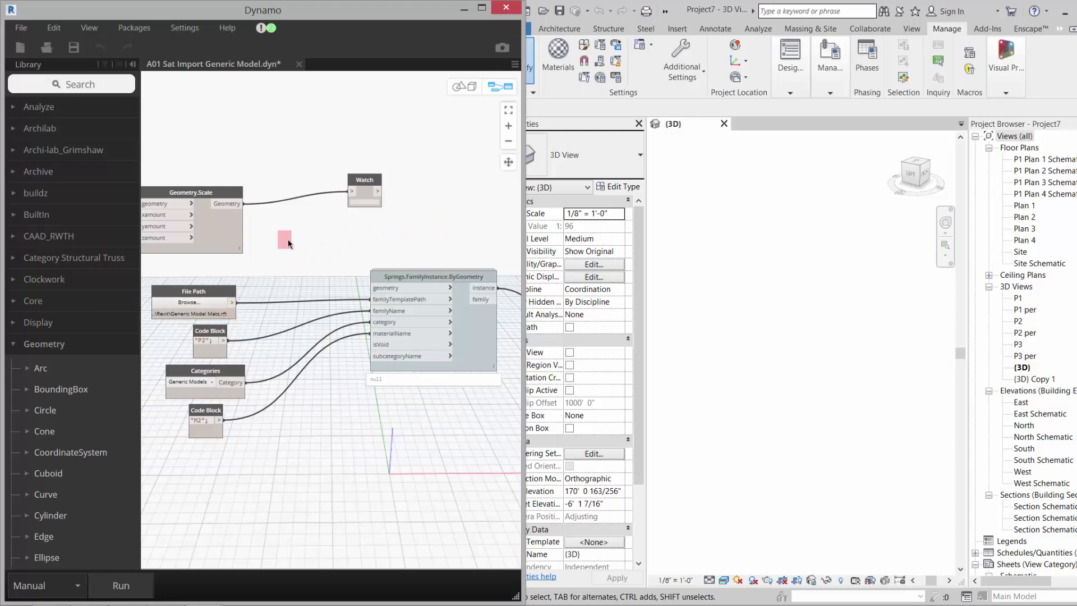
pyautogui.scroll(-4, 335, 252)
pyautogui.scroll(2, 387, 267)
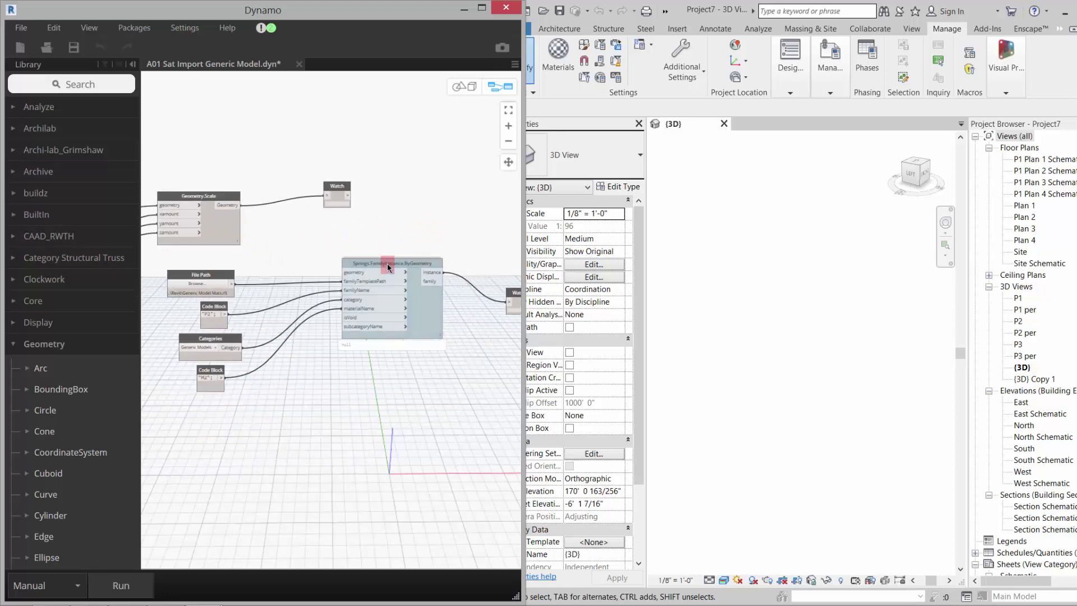
# - Wire Geometry.Scale's geometry output into the Springs.FamilyInstance node's geometry input
pyautogui.rightClick(388, 267)
pyautogui.click(414, 219)
pyautogui.scroll(3, 379, 233)
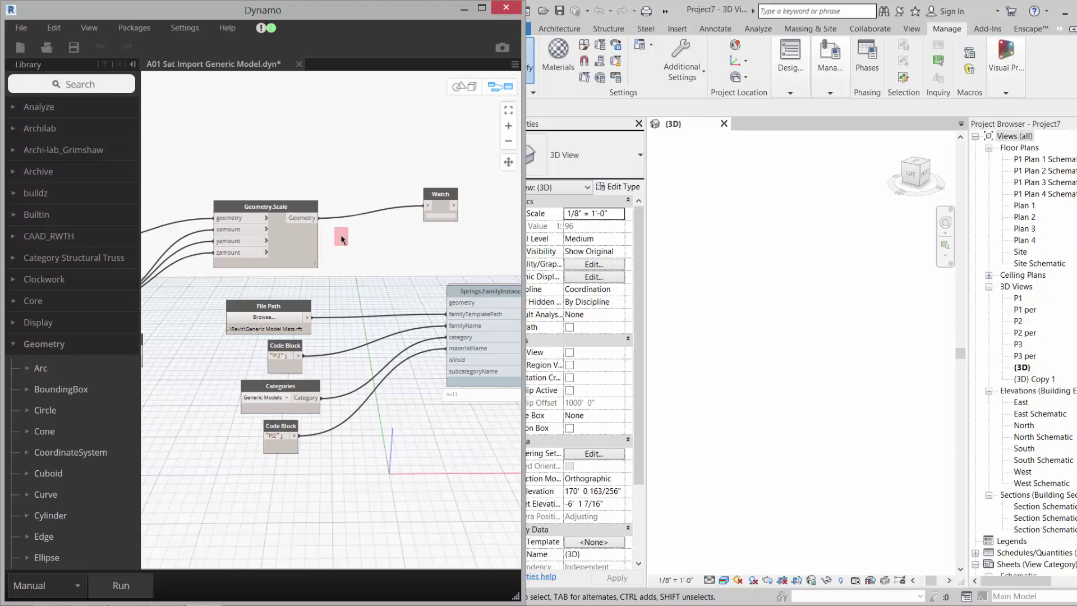
pyautogui.moveTo(317, 218); pyautogui.dragTo(443, 301)
pyautogui.click(446, 302)
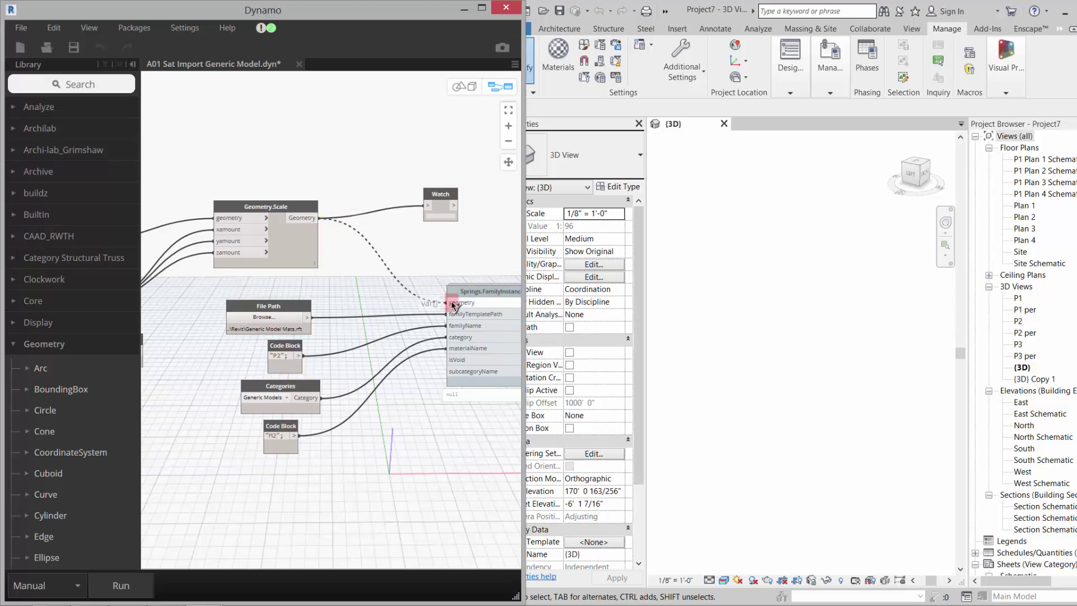
pyautogui.scroll(-3, 465, 258)
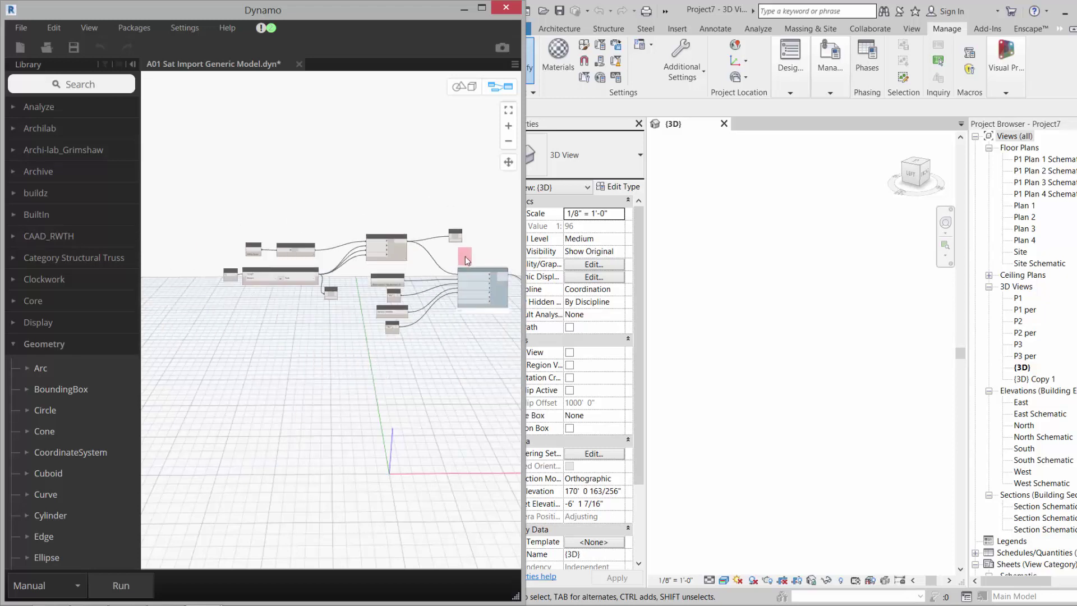
pyautogui.scroll(3, 255, 259)
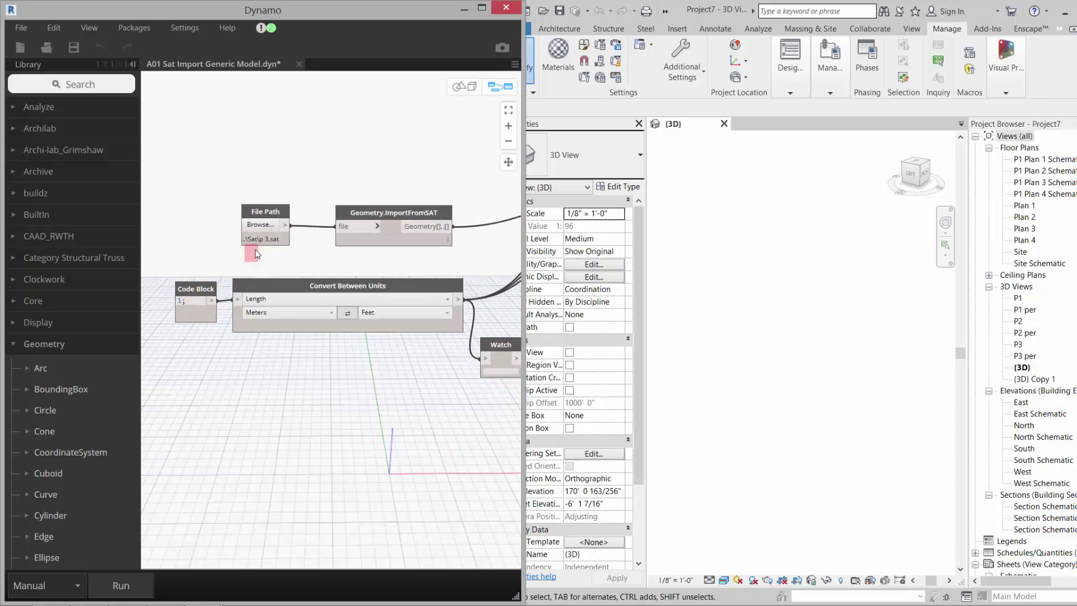
# - Point the SAT File Path node to p 1.sat in the 01 > Sat folder
pyautogui.click(260, 224)
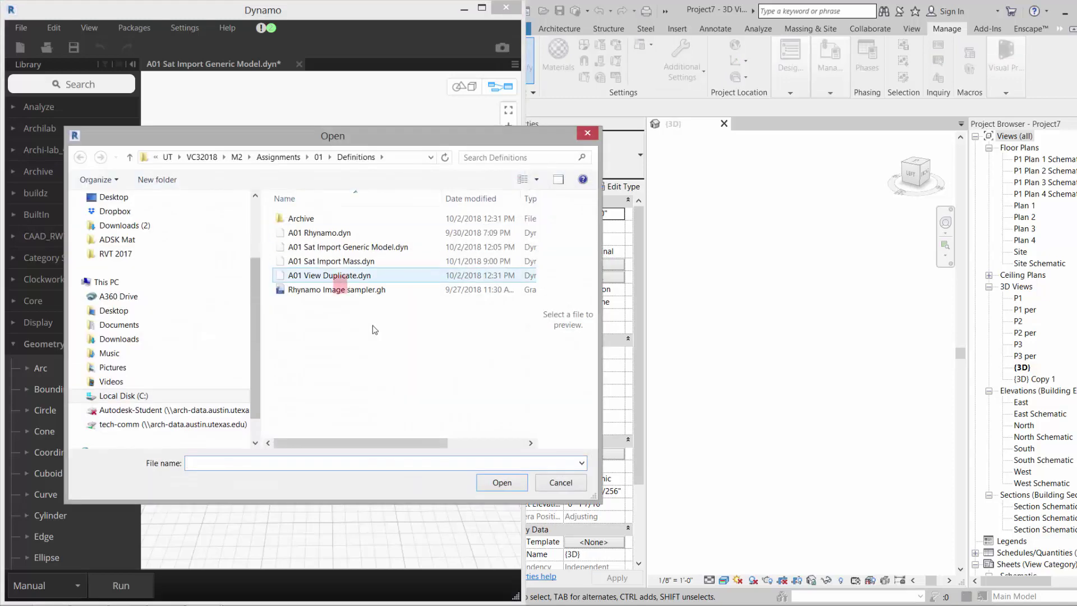
pyautogui.click(318, 157)
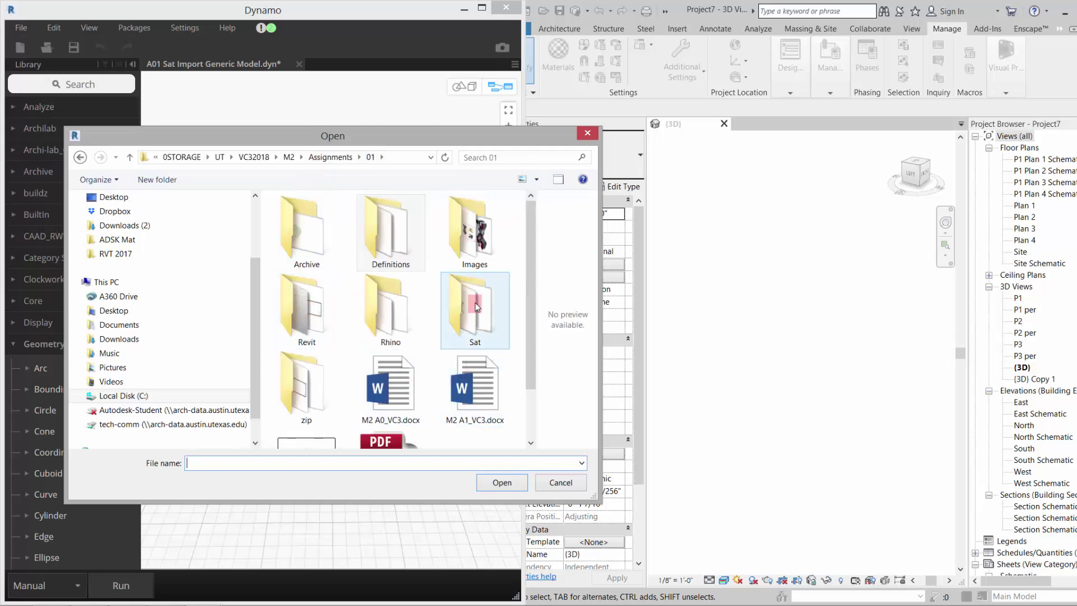
pyautogui.doubleClick(475, 306)
pyautogui.click(303, 232)
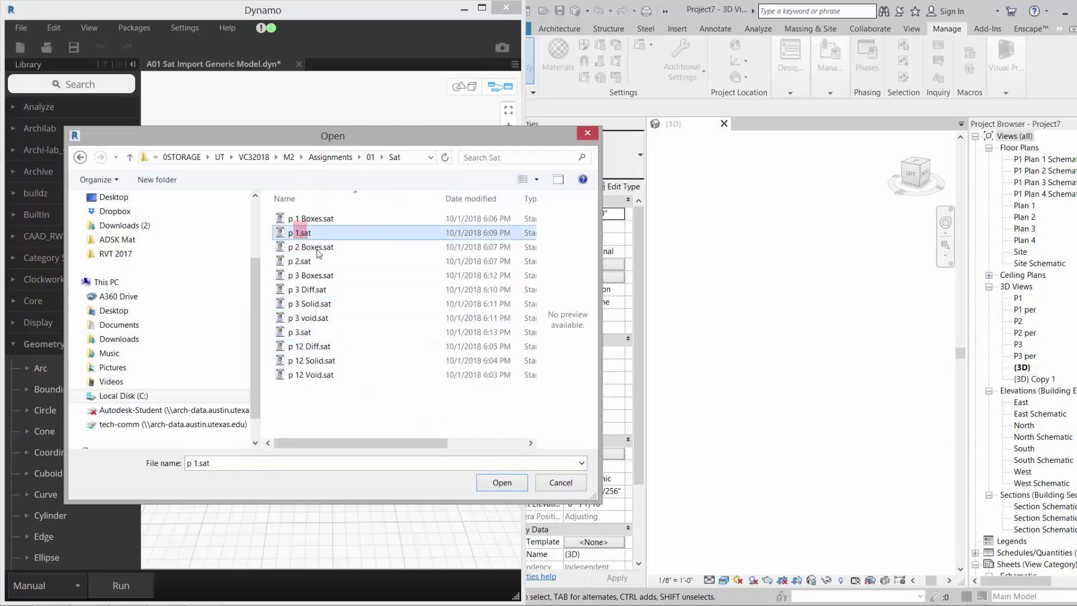
pyautogui.click(487, 481)
pyautogui.click(502, 484)
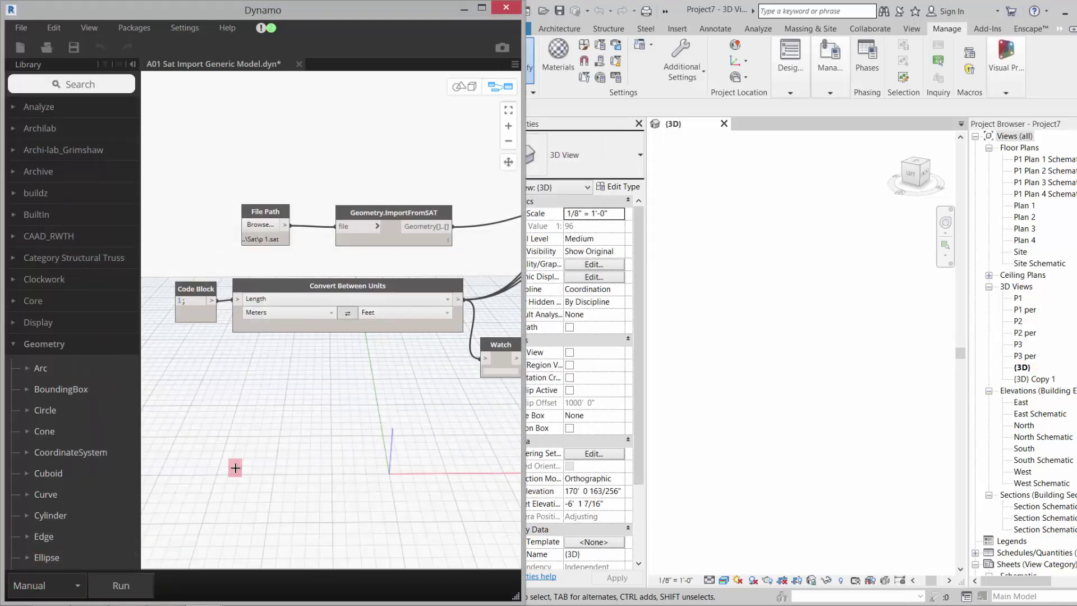
# - Zoom the graph to the family name and material Code Blocks reading 'P1' and 'M1'
pyautogui.scroll(-4, 196, 336)
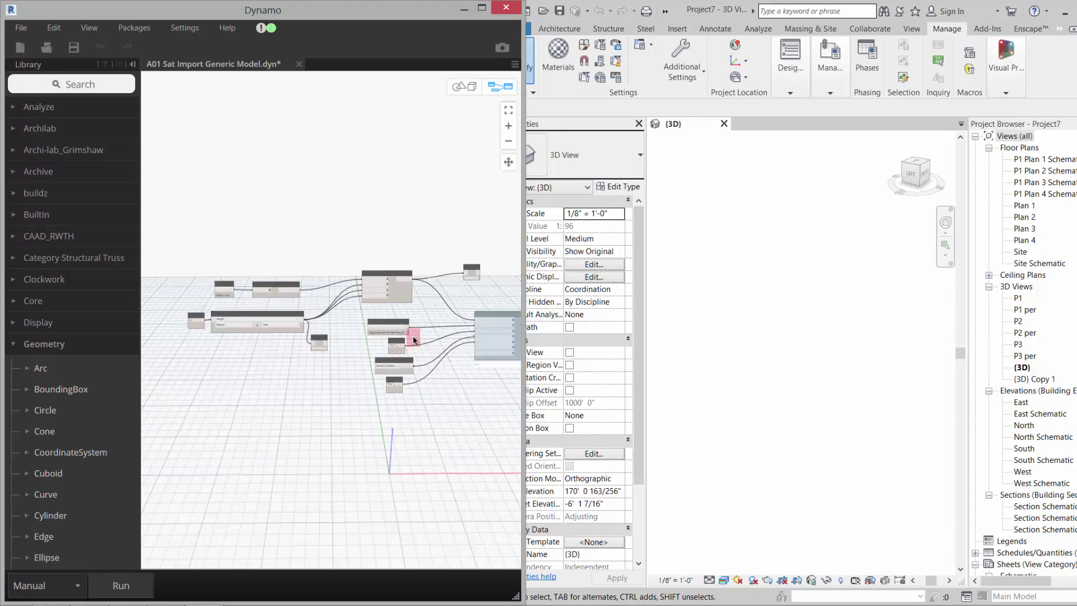
pyautogui.scroll(2, 409, 354)
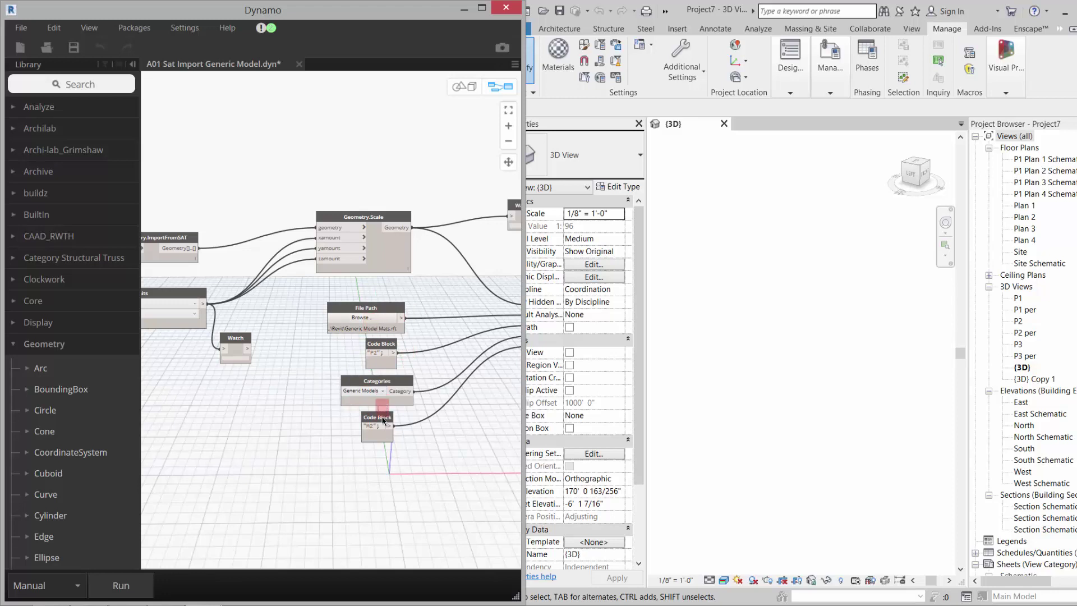
pyautogui.scroll(2, 377, 393)
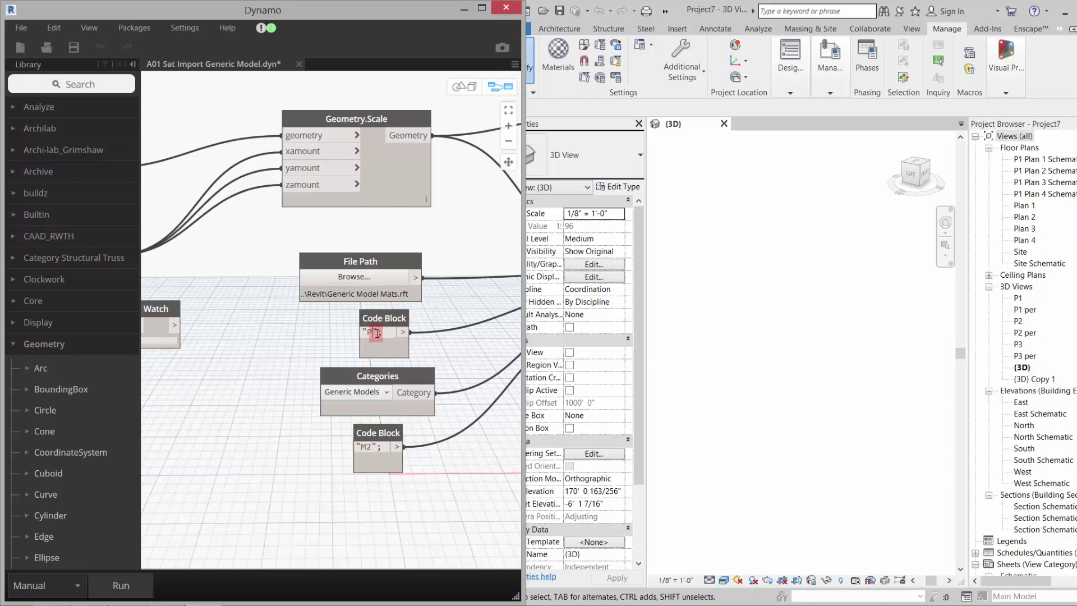
pyautogui.moveTo(371, 447)
# - Set the template File Path node to Generic Model Mats.rft from the 01 > Revit folder
pyautogui.click(344, 278)
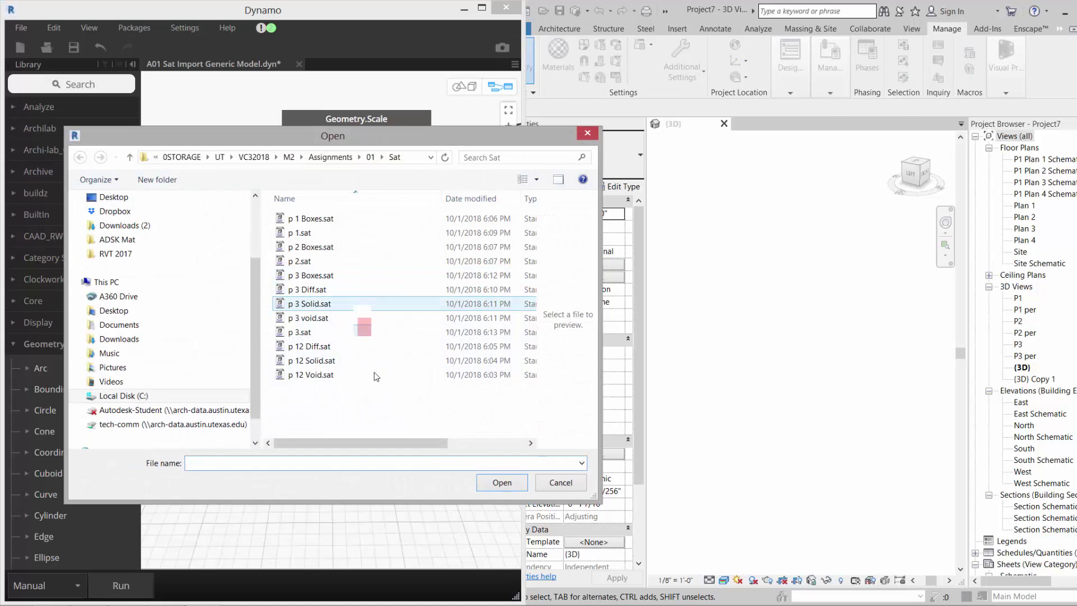
pyautogui.click(370, 157)
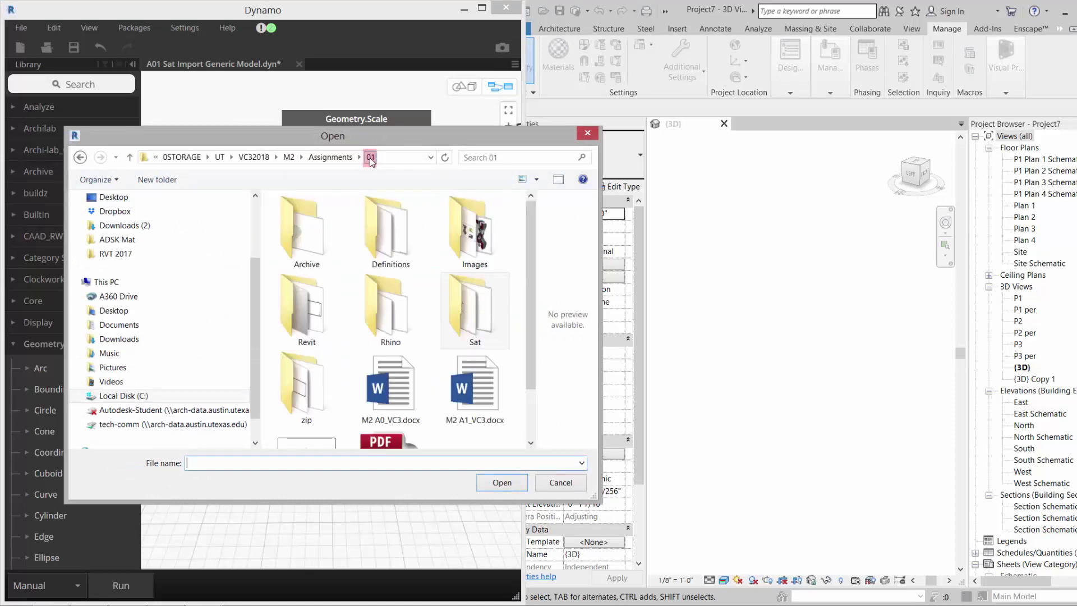
pyautogui.doubleClick(308, 323)
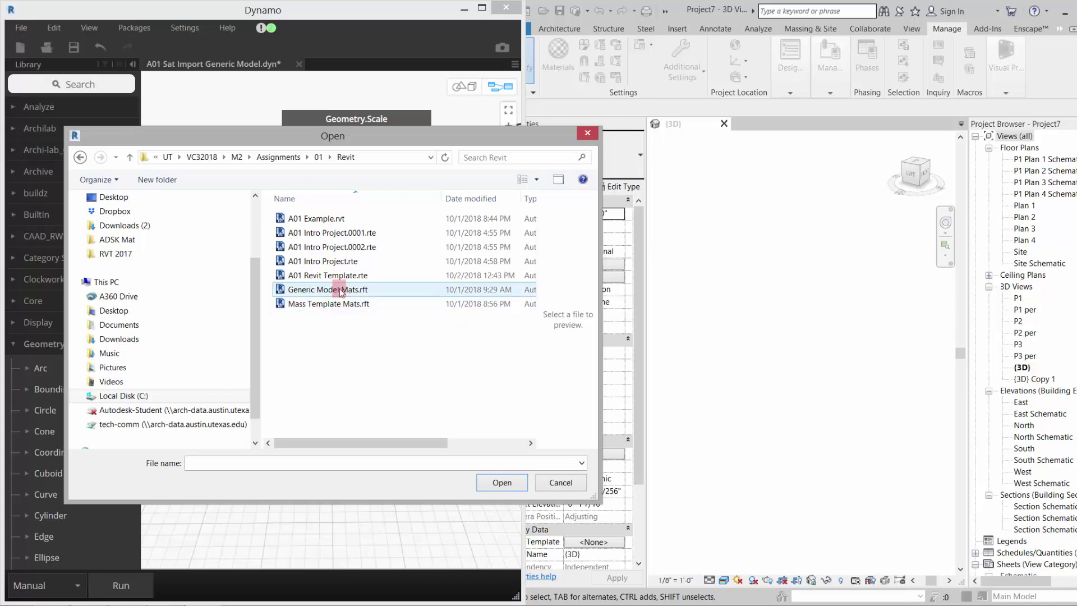
pyautogui.click(341, 292)
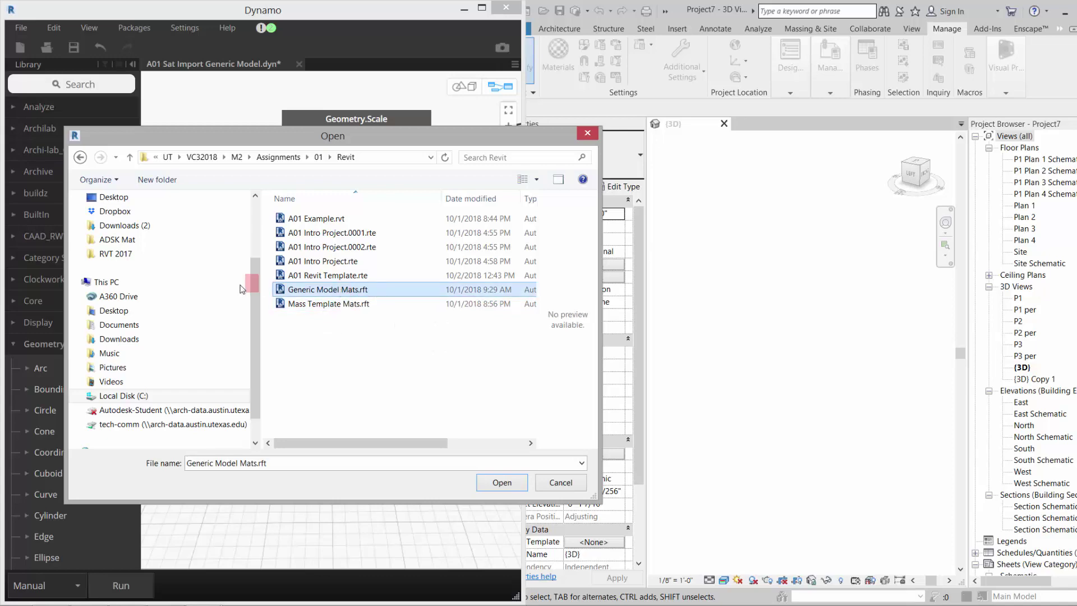
pyautogui.click(505, 484)
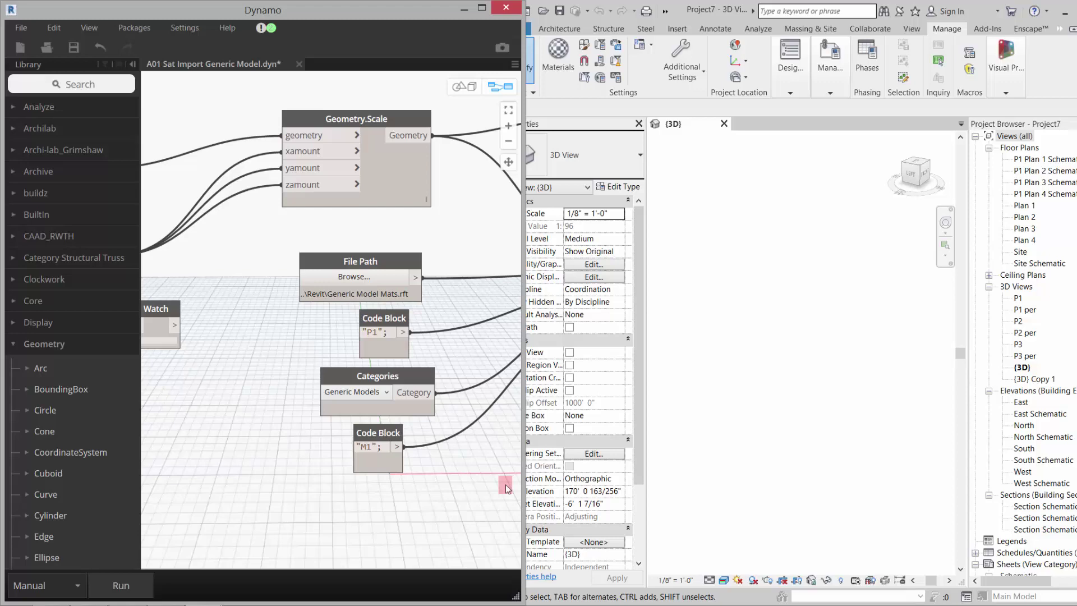
# - Confirm Generic Model Mats.rft and run the graph to build the P1 generic model
pyautogui.click(443, 482)
pyautogui.click(305, 370)
pyautogui.scroll(-5, 274, 405)
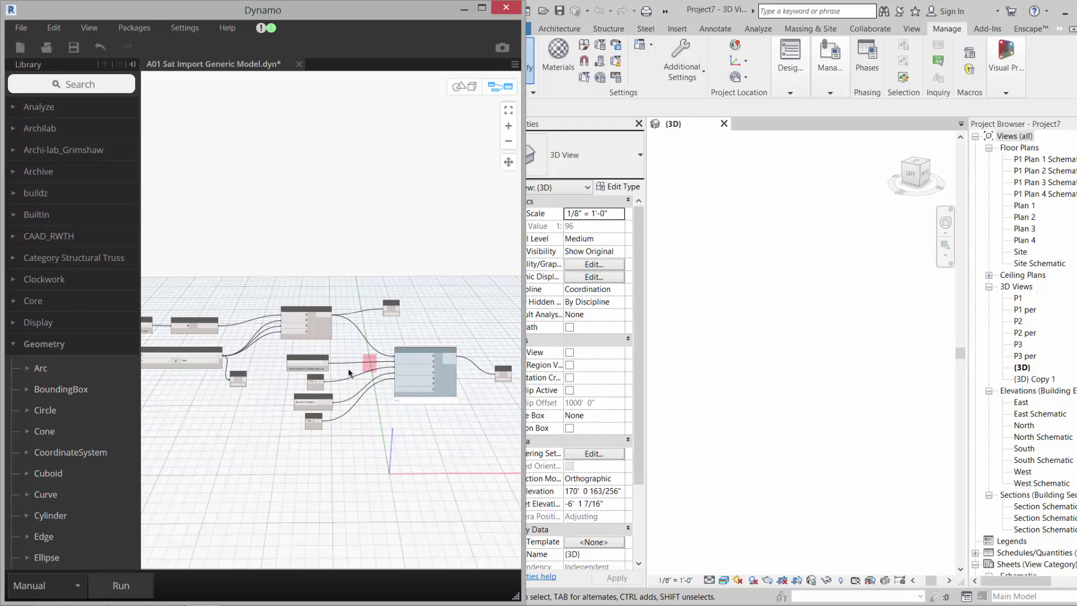
pyautogui.click(121, 585)
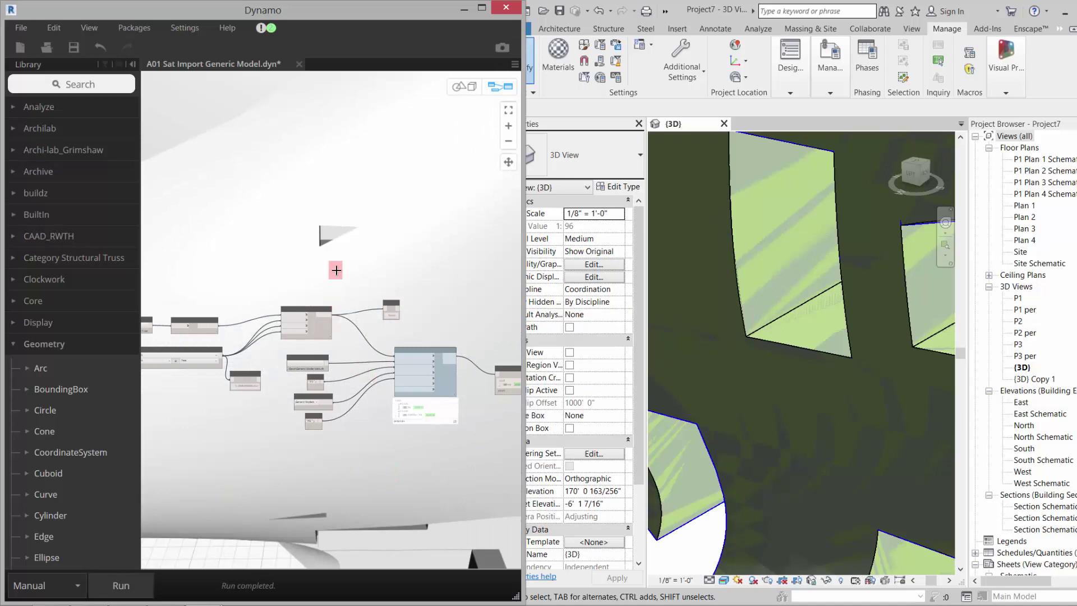
# - Tilt Dynamo's background 3D preview to view the vase, then return to graph editing
pyautogui.scroll(-5, 307, 362)
pyautogui.scroll(5, 307, 358)
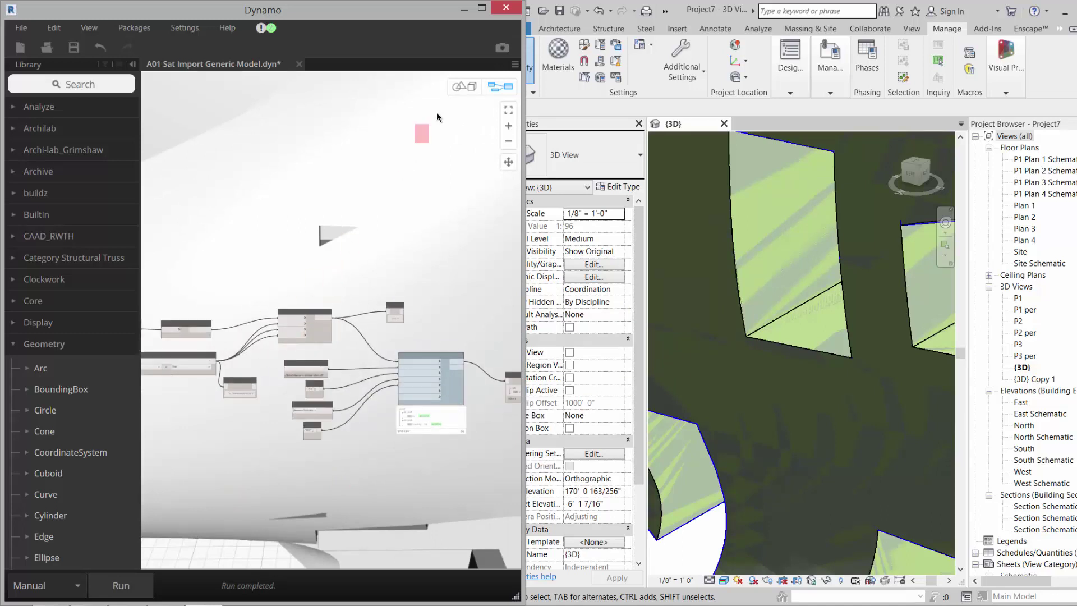
pyautogui.click(463, 88)
pyautogui.scroll(-5, 331, 288)
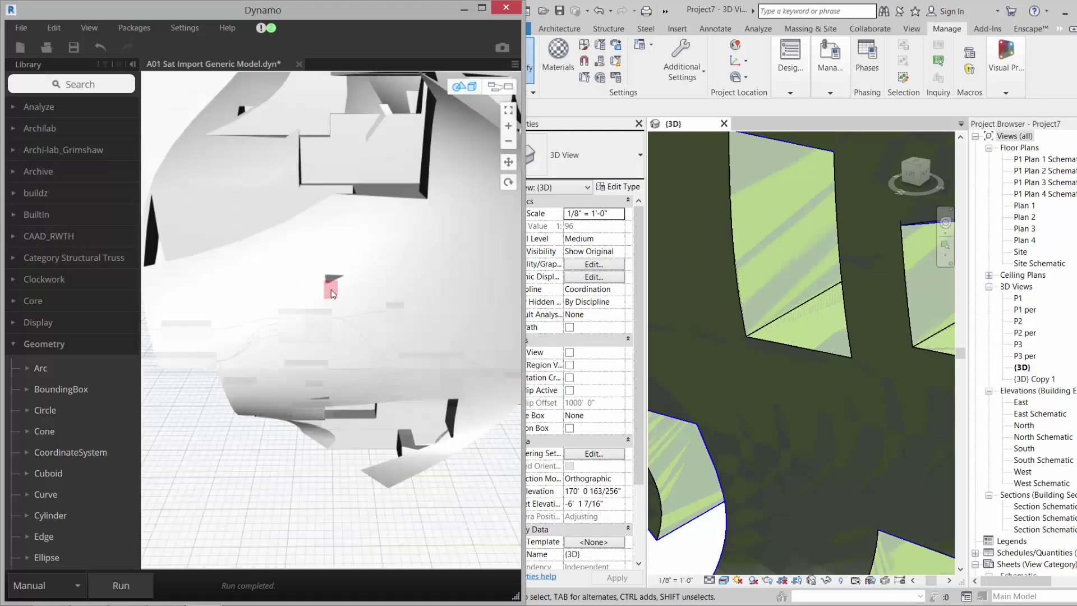
pyautogui.moveTo(292, 331); pyautogui.dragTo(314, 292, button='right')
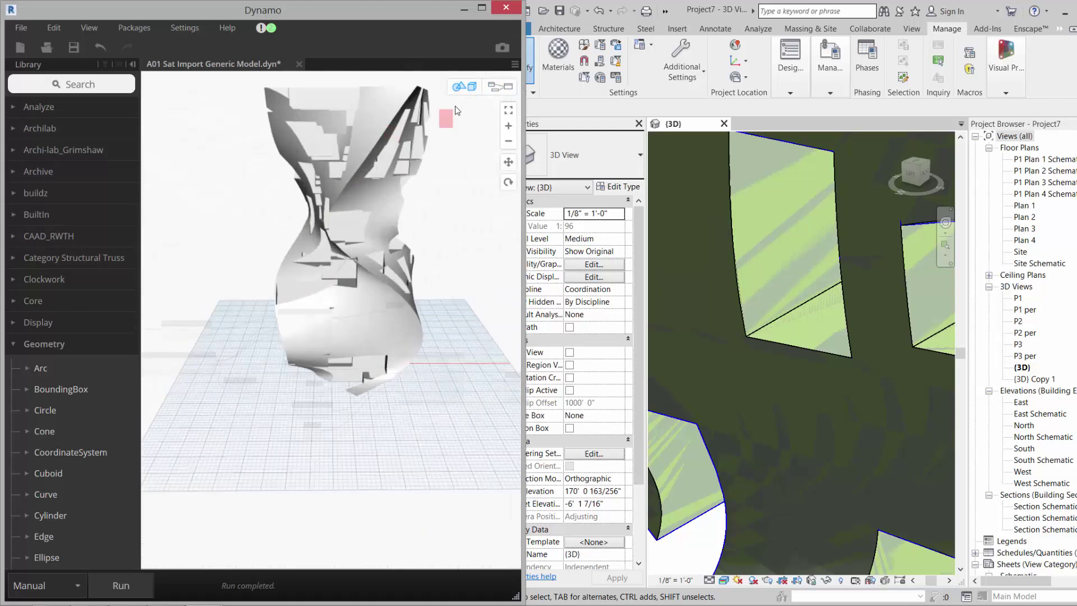
pyautogui.click(504, 90)
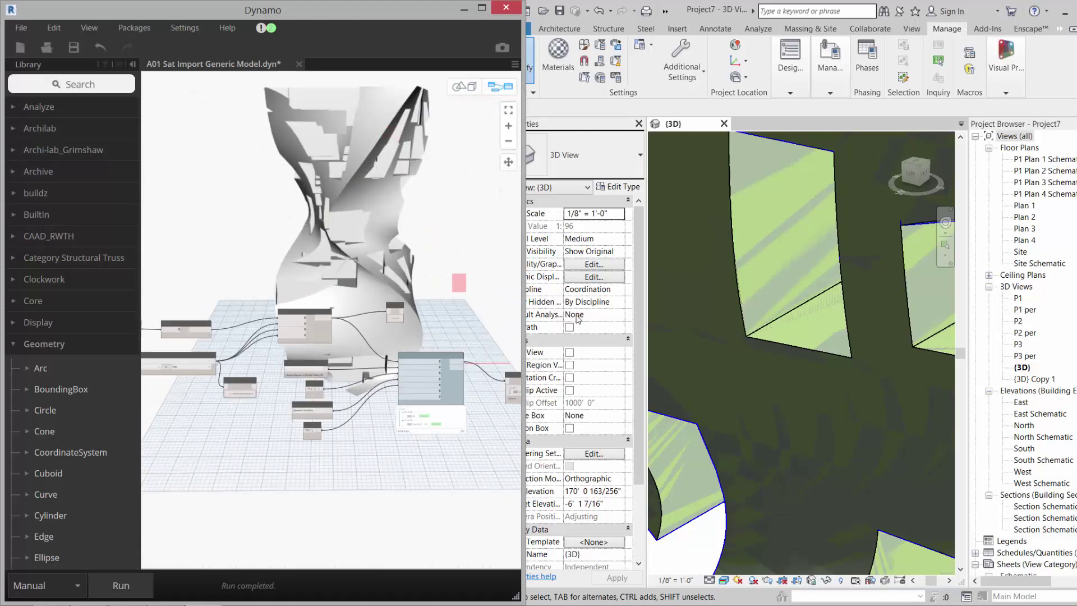
# - Toggle a node's geometry preview and orbit the vase in Revit's 3D view
pyautogui.scroll(-6, 776, 451)
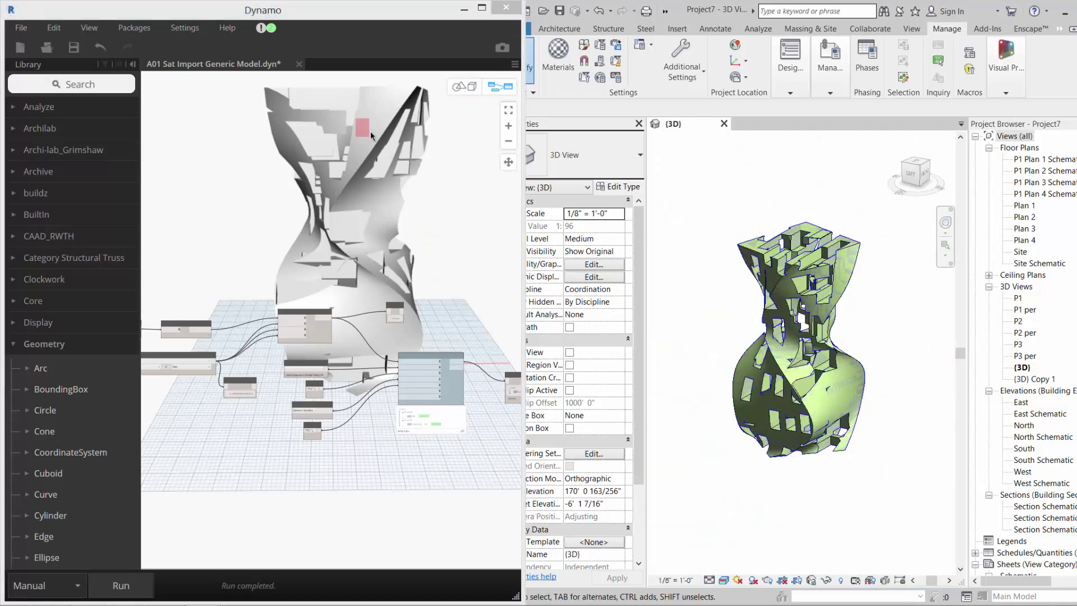
pyautogui.rightClick(439, 360)
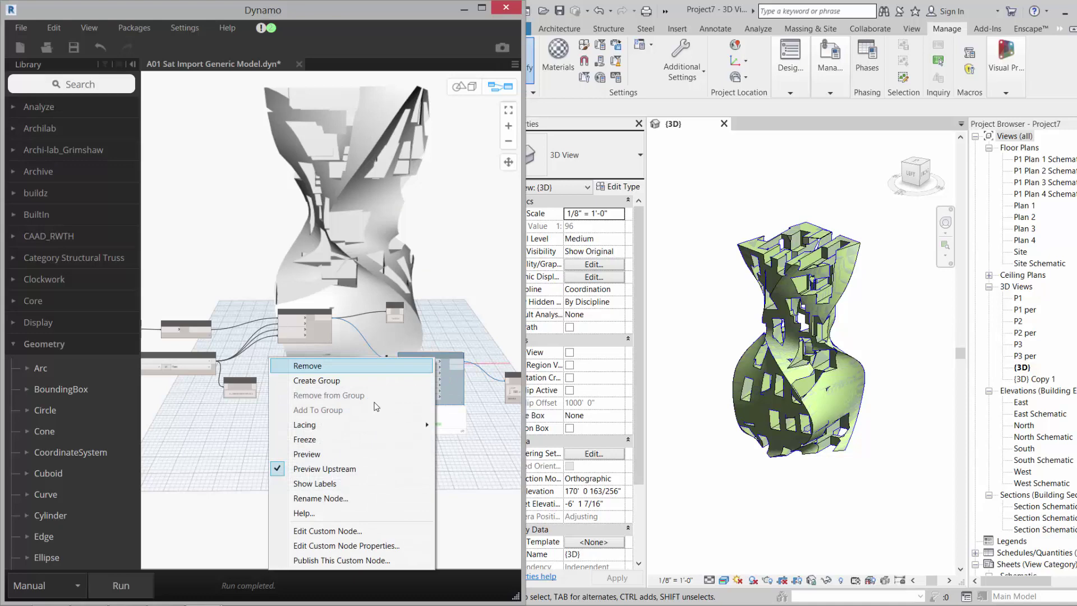
pyautogui.click(355, 454)
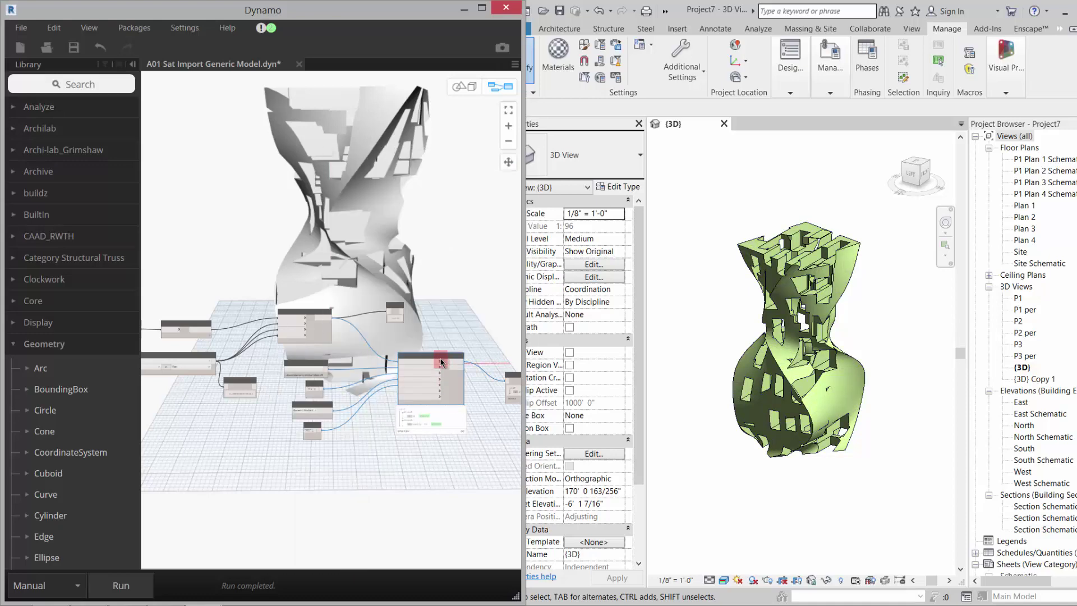
pyautogui.rightClick(789, 382)
pyautogui.click(775, 487)
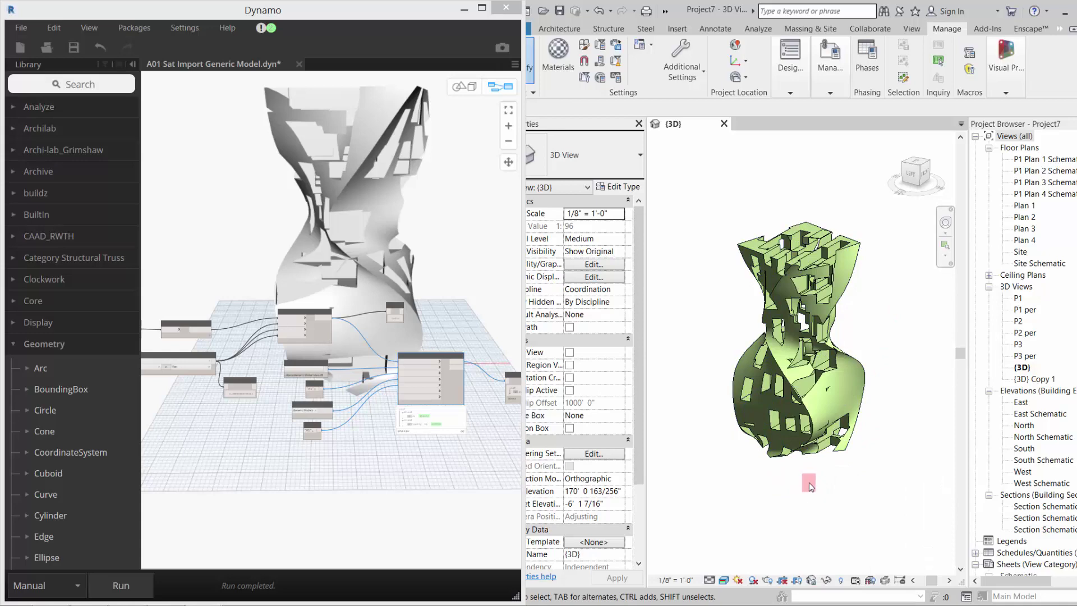
pyautogui.keyDown('shift'); pyautogui.moveTo(813, 485); pyautogui.dragTo(755, 493, button='middle'); pyautogui.keyUp('shift')
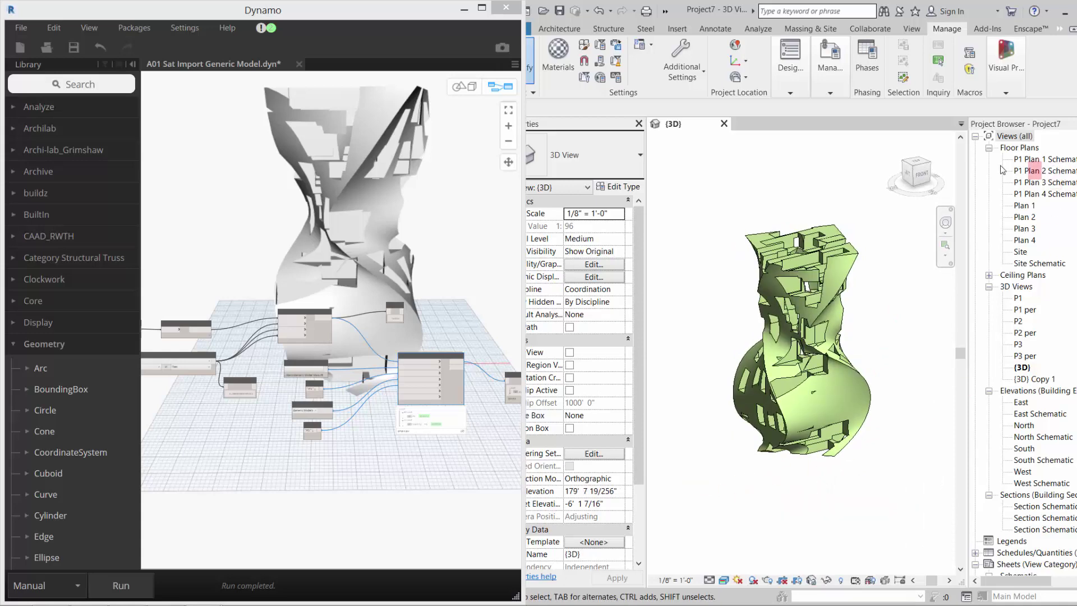
# - Open the 0000 - COMPOSITION sheet and zoom in on the green P1 form beside the plan views
pyautogui.moveTo(710, 17); pyautogui.dragTo(633, 21)
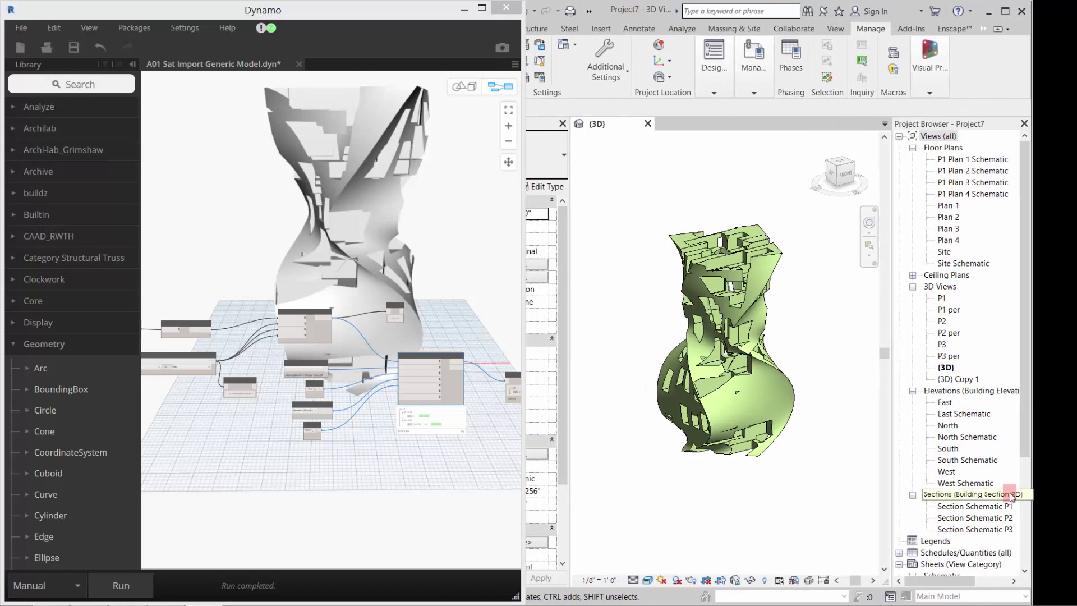
pyautogui.moveTo(1023, 411); pyautogui.dragTo(1026, 502)
pyautogui.click(966, 460)
pyautogui.doubleClick(966, 460)
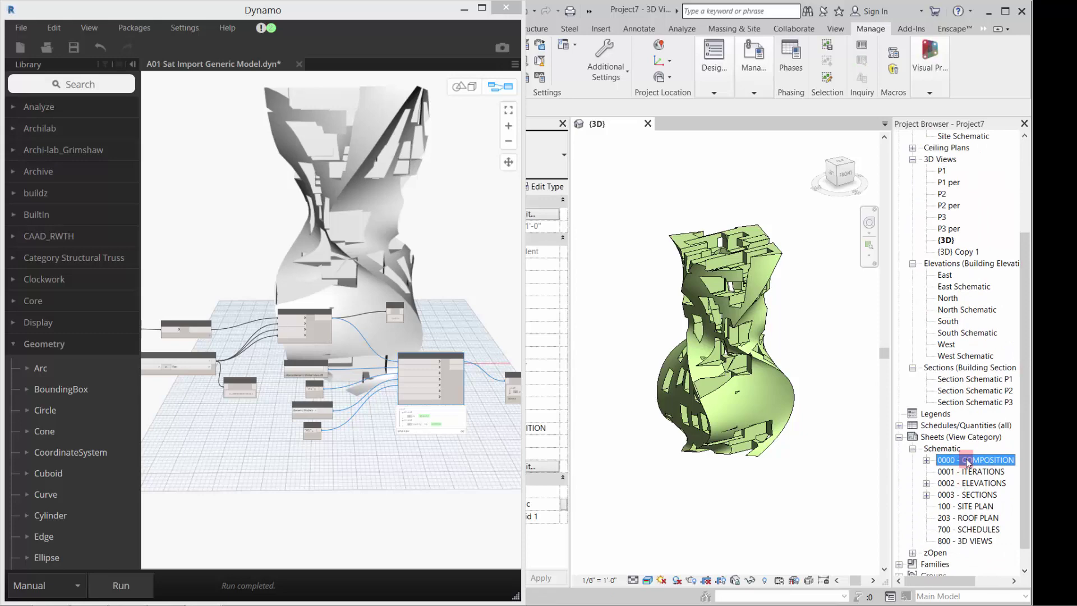
pyautogui.click(732, 425)
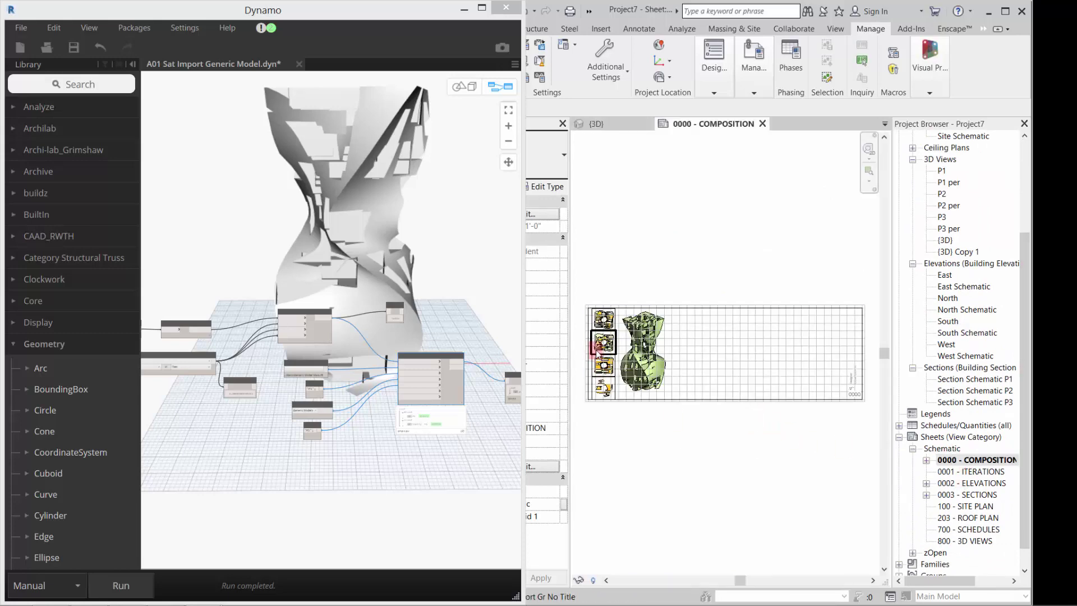
pyautogui.scroll(5, 600, 345)
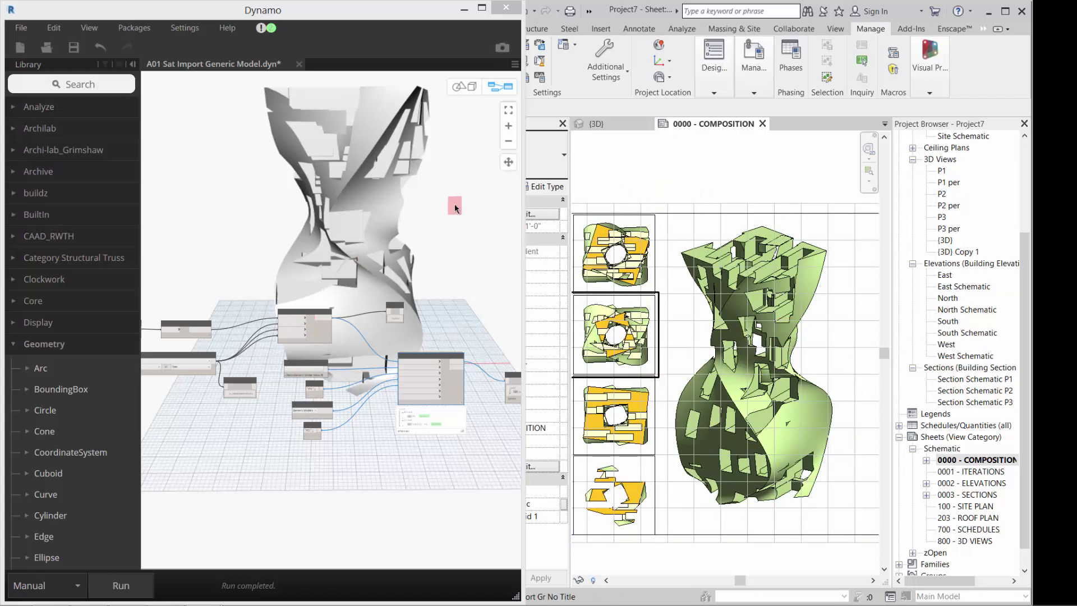
# - Rerun the Dynamo graph
pyautogui.click(343, 475)
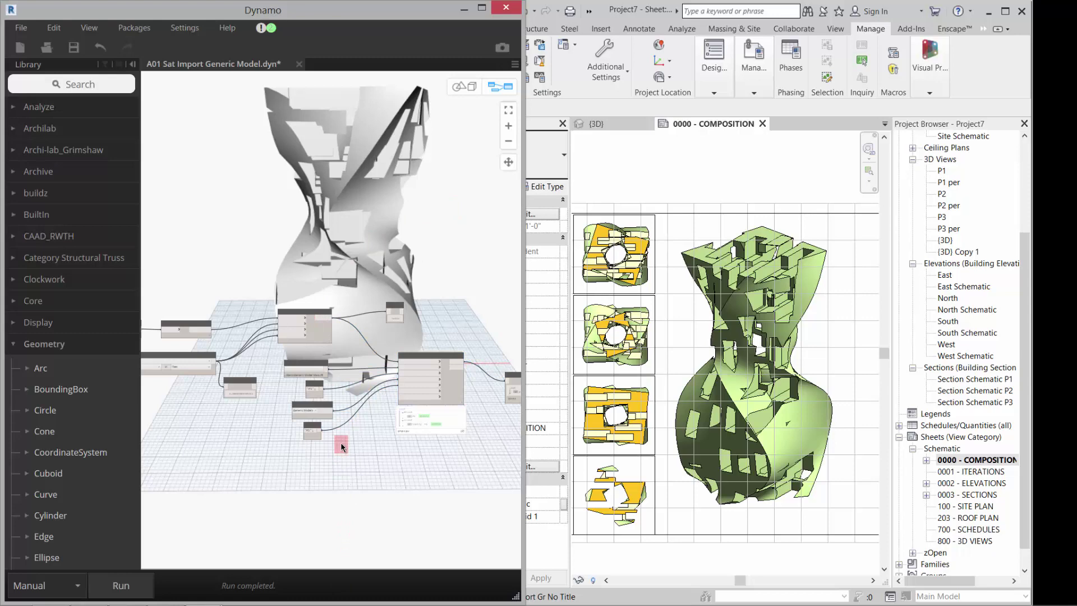
pyautogui.scroll(5, 337, 425)
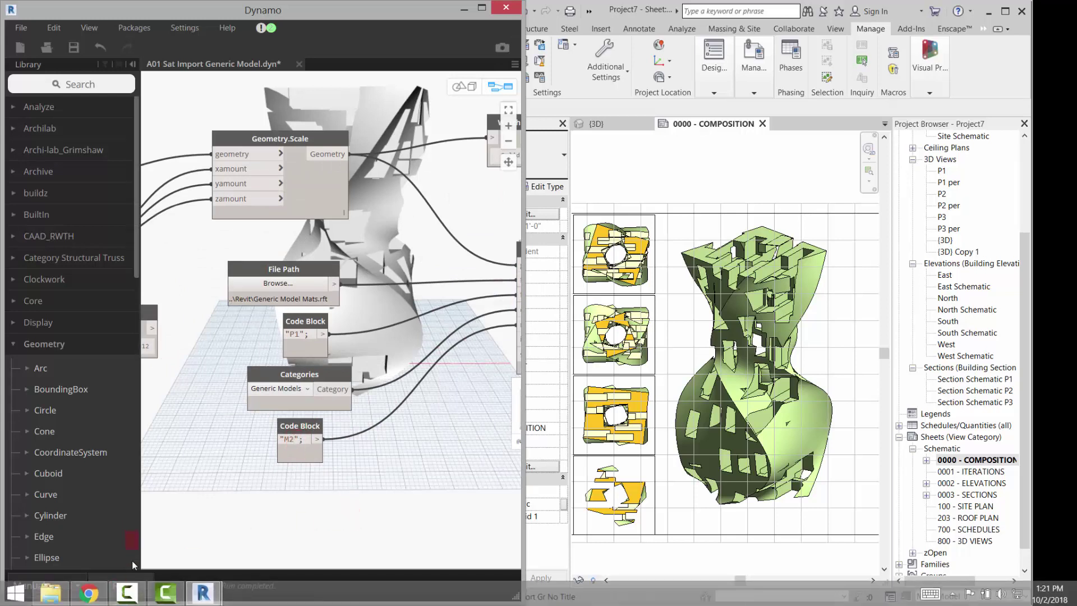
pyautogui.click(121, 585)
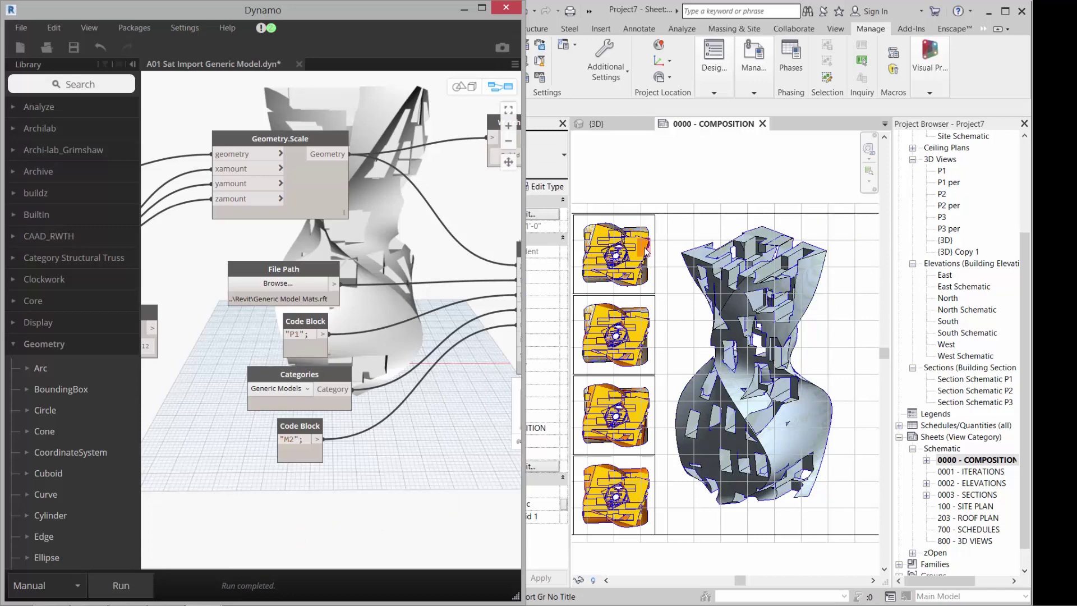
# - Turn off Preview on the Springs.FamilyInstance node so Revit shows red section cuts
pyautogui.scroll(-3, 232, 493)
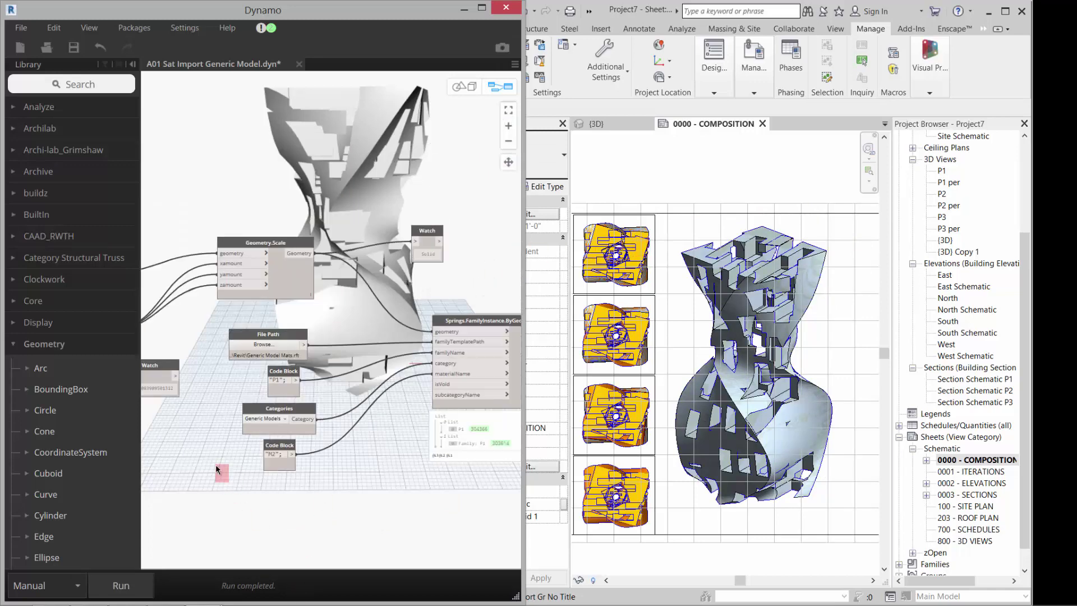
pyautogui.scroll(-3, 222, 472)
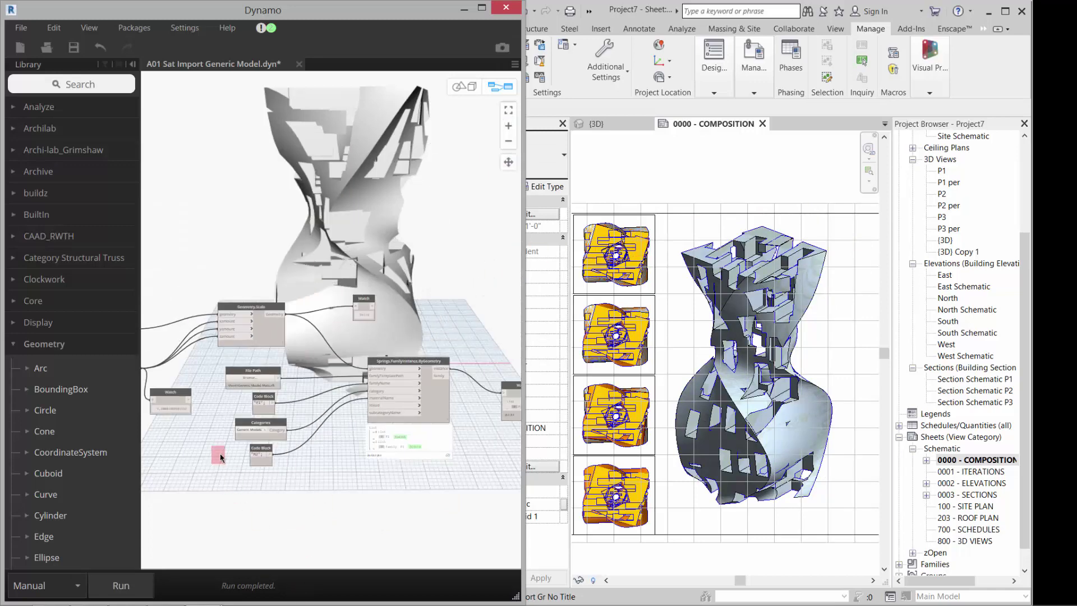
pyautogui.rightClick(414, 364)
pyautogui.click(321, 464)
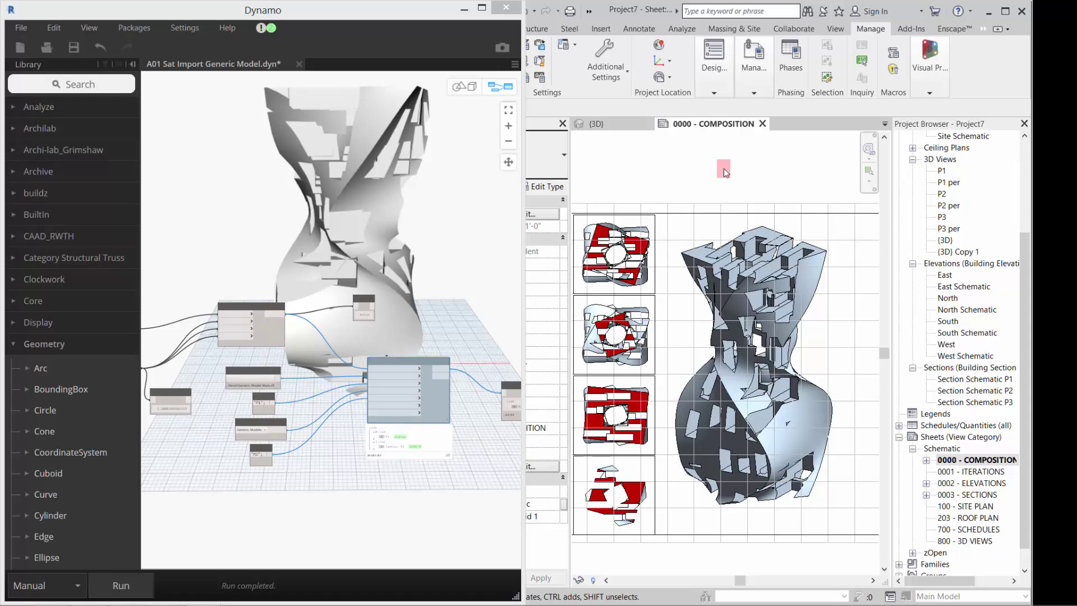
# - Open the Material Browser with MAT and search for material M2
pyautogui.press('m')
pyautogui.press('a')
pyautogui.press('t')
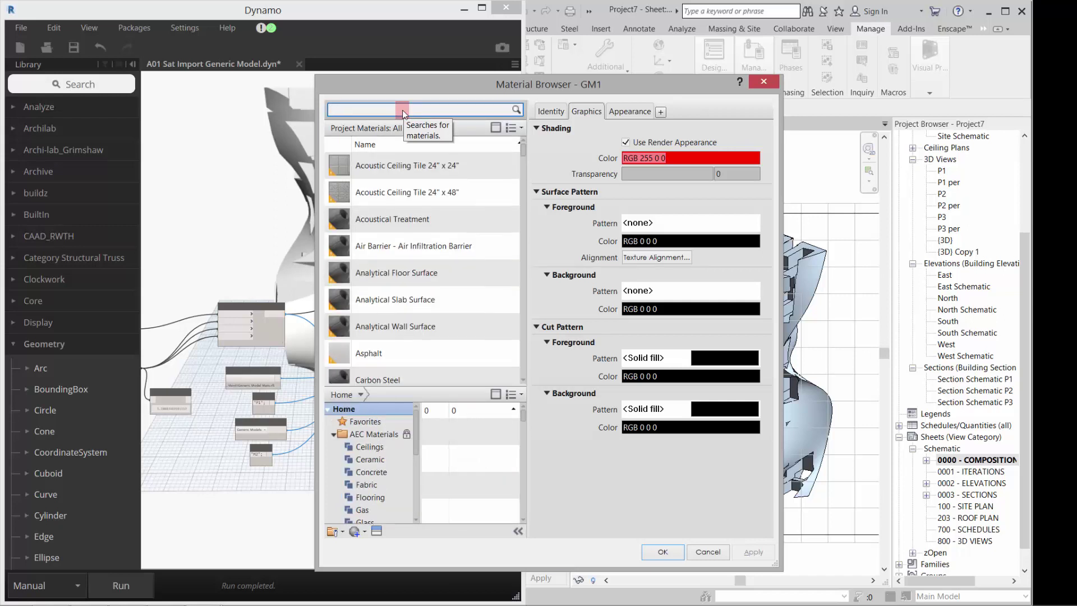
pyautogui.press('BackSpace')
pyautogui.write('M')
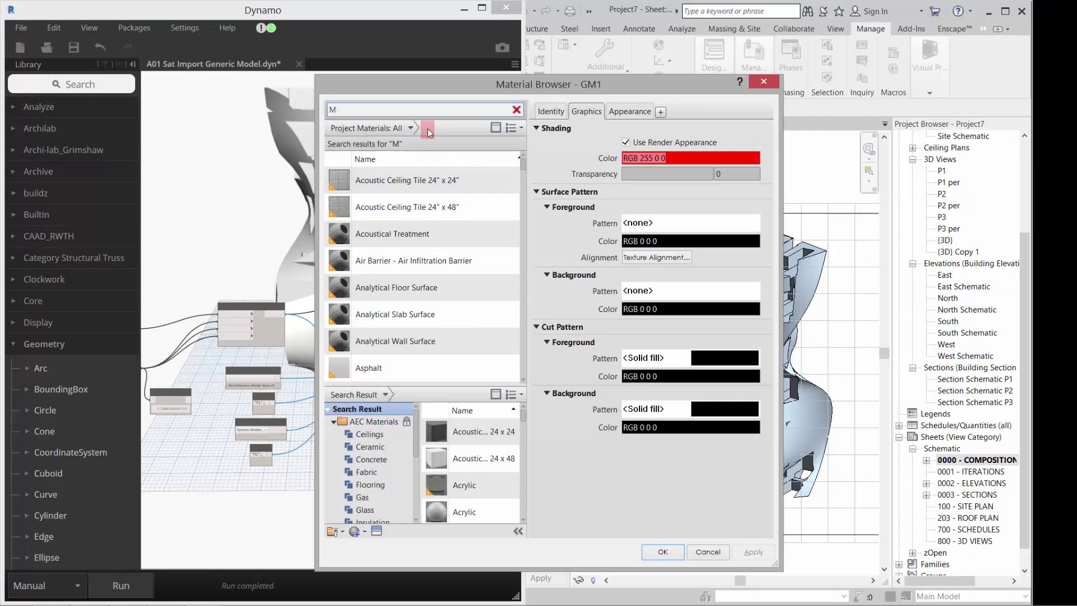
pyautogui.write('1')
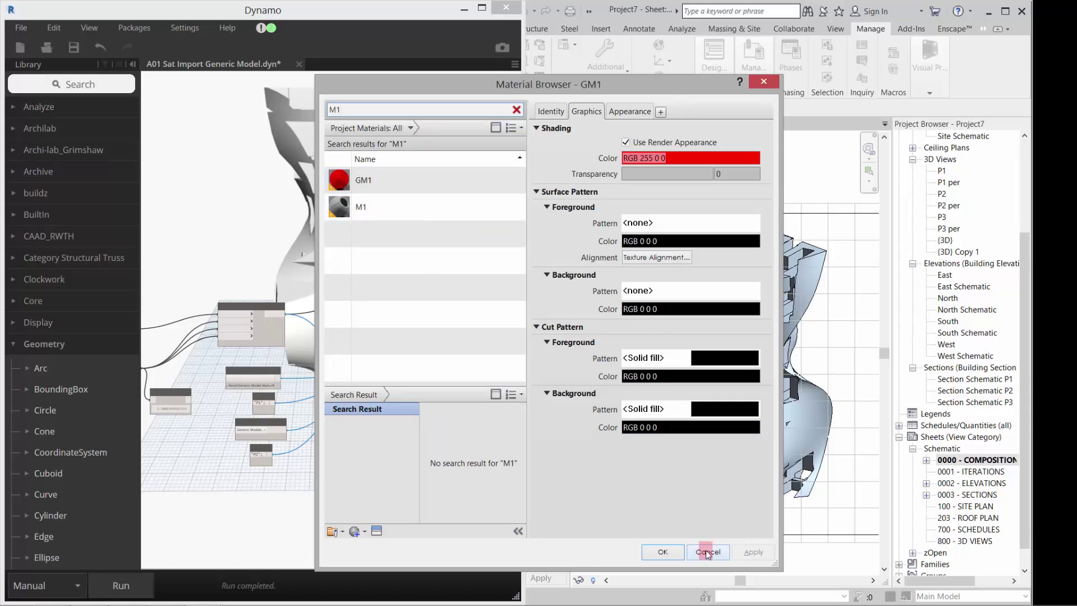
pyautogui.click(363, 108)
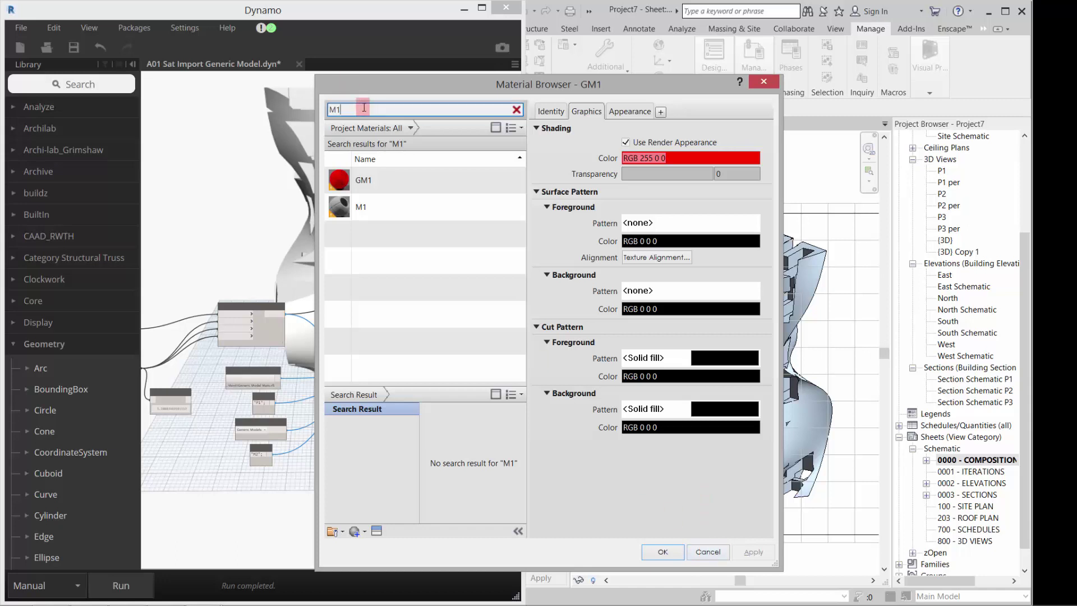
pyautogui.press('BackSpace')
pyautogui.write('2')
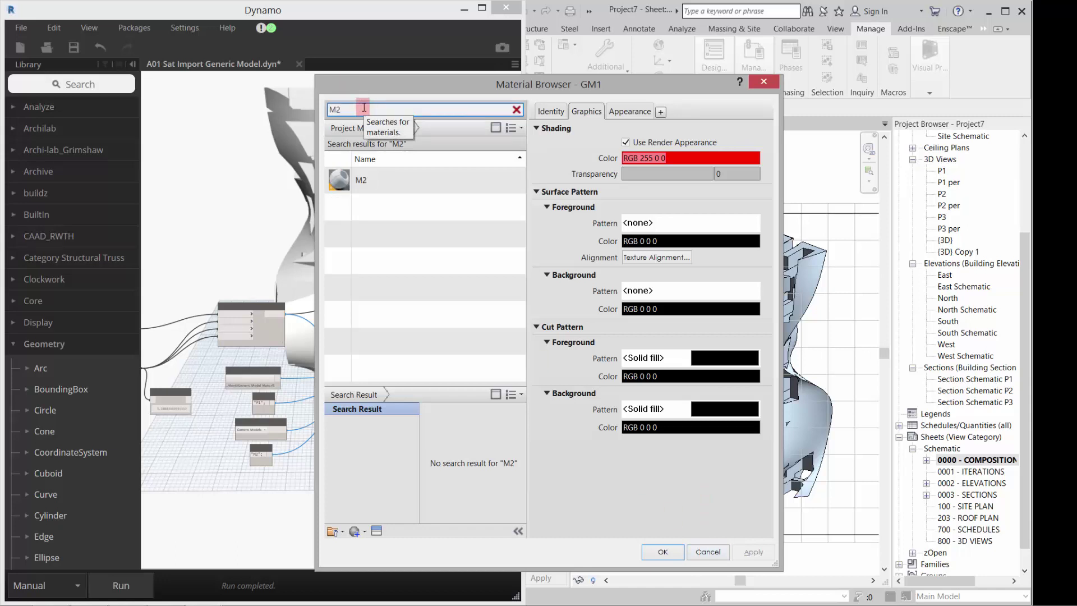
# - Set M2's appearance colour to magenta (RGB 255 0 255) and apply the change
pyautogui.click(380, 181)
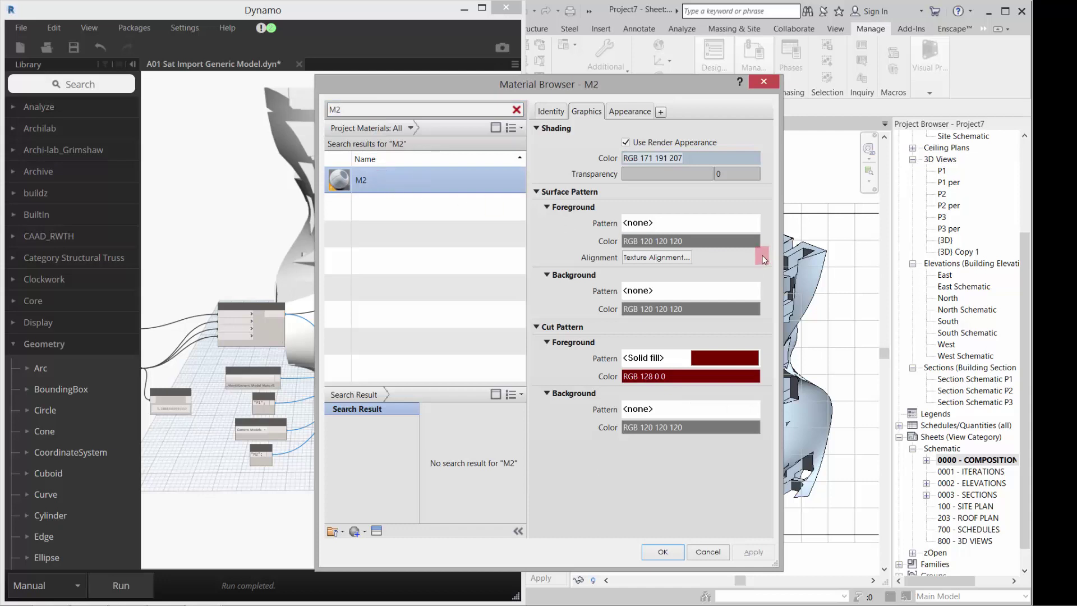
pyautogui.click(630, 112)
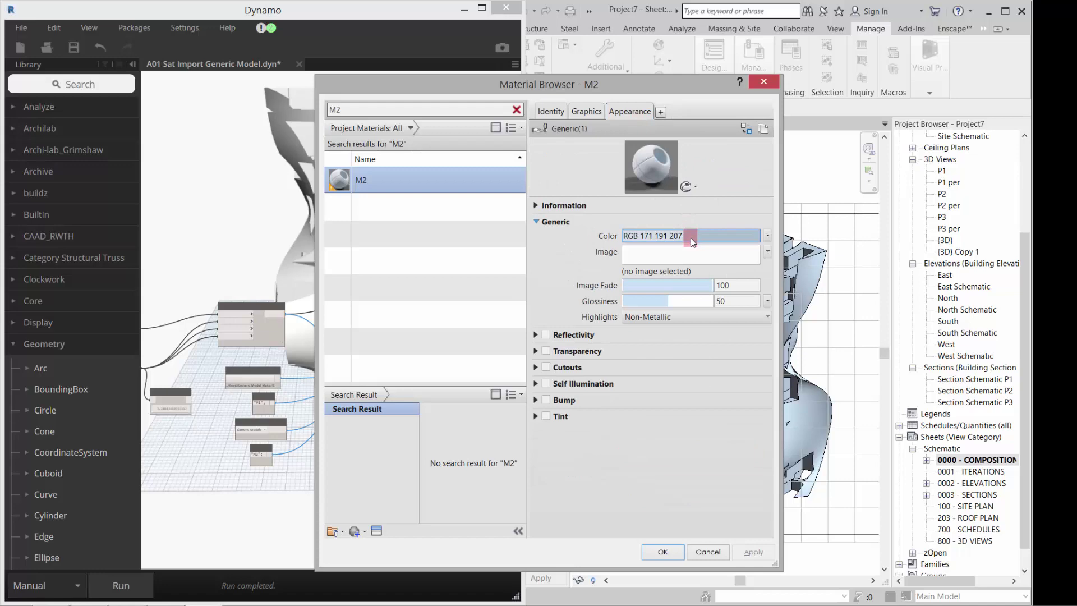
pyautogui.click(691, 238)
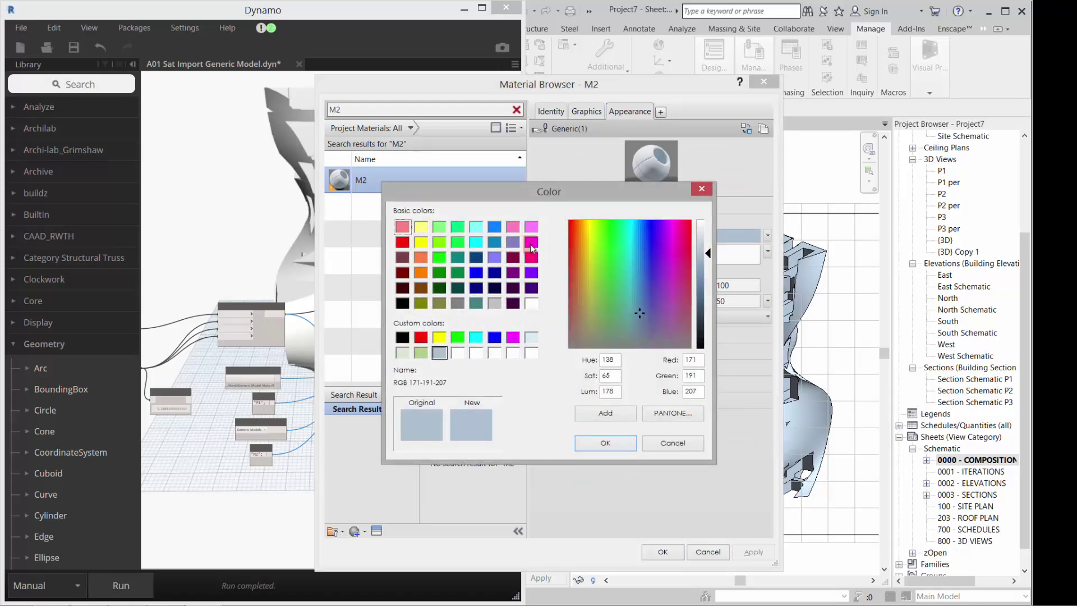
pyautogui.click(531, 244)
pyautogui.click(606, 442)
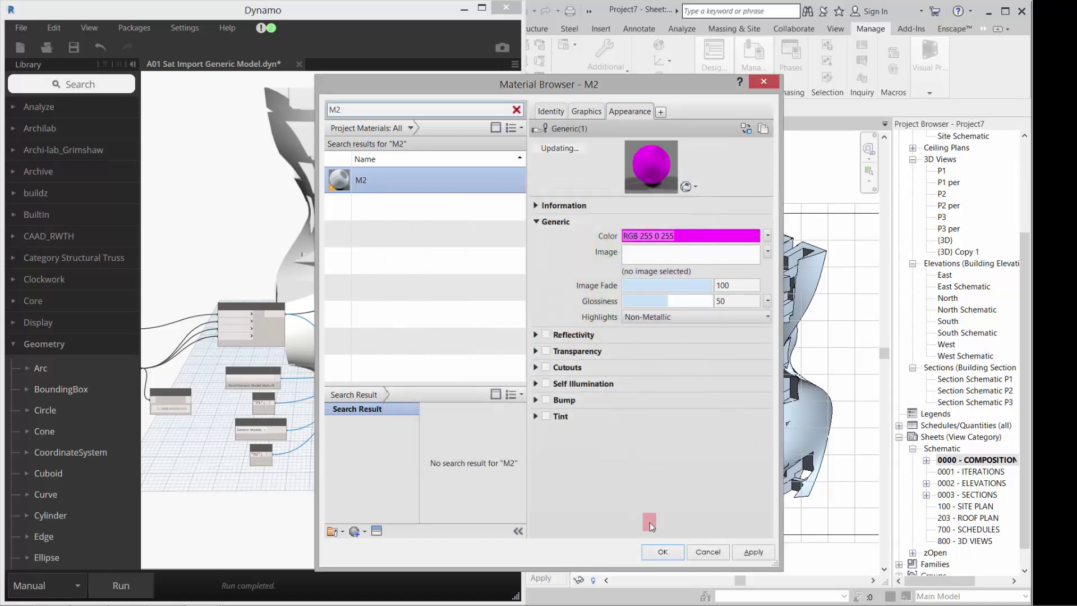
pyautogui.click(662, 551)
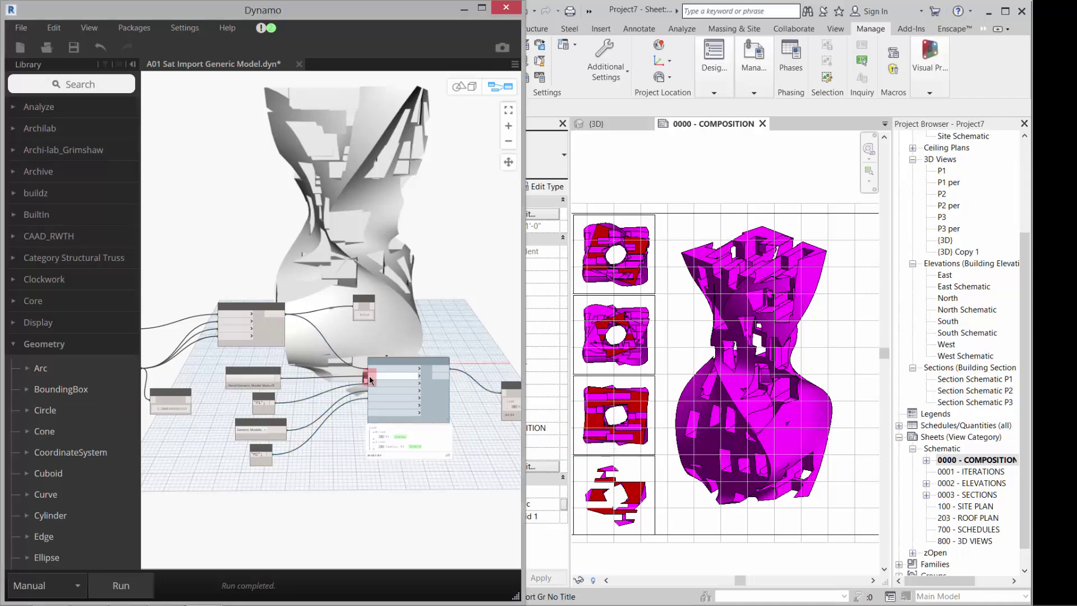
# - Point the File Path node to p 2.sat in the 01\Sat folder instead of p 1.sat
pyautogui.scroll(-3, 371, 382)
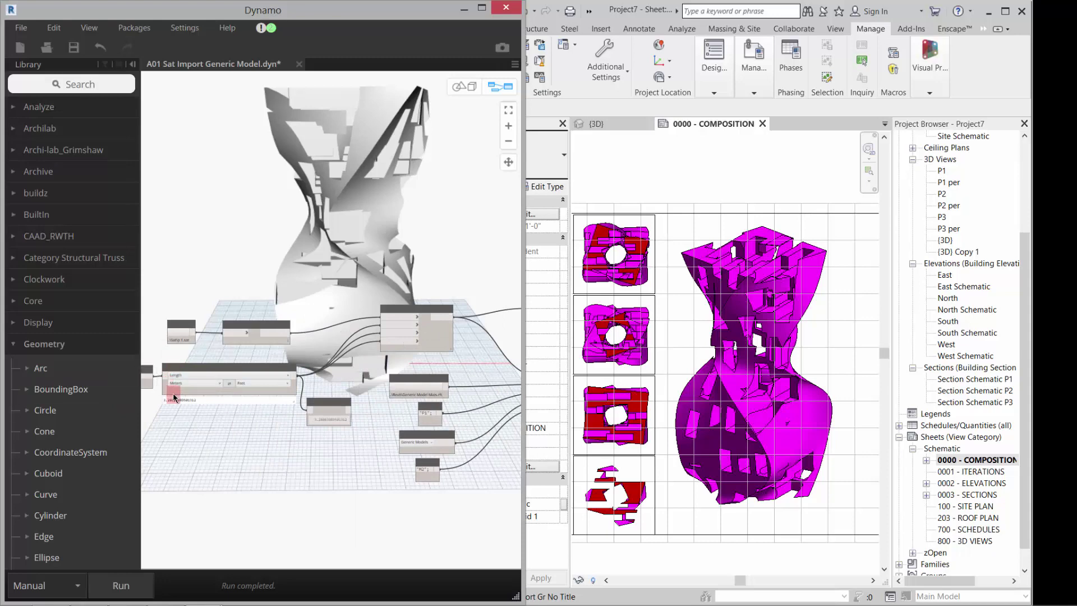
pyautogui.moveTo(172, 393); pyautogui.dragTo(303, 403, button='middle')
pyautogui.scroll(6, 202, 385)
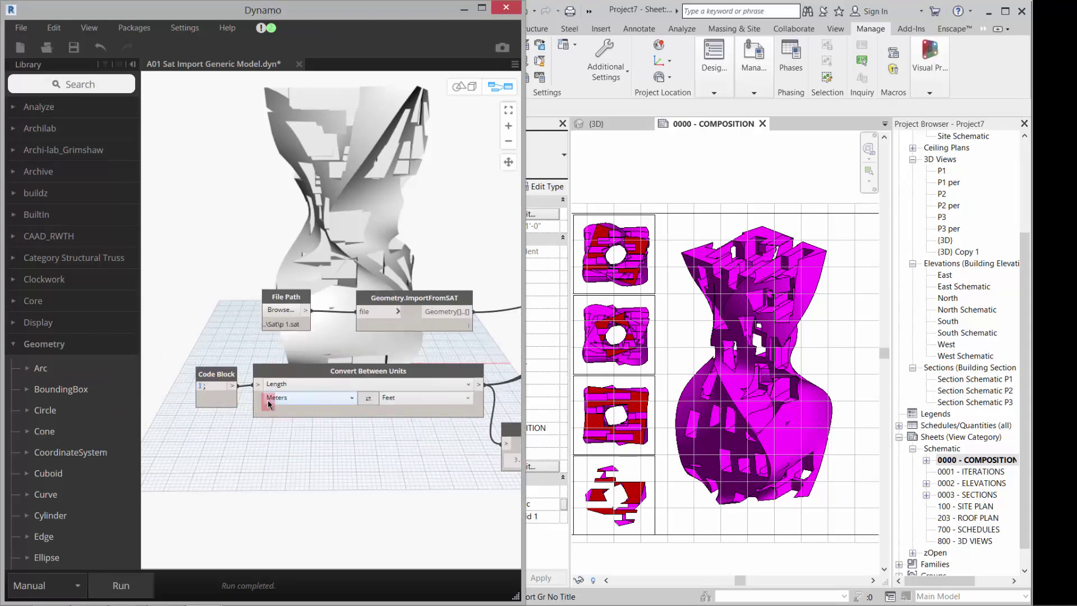
pyautogui.scroll(2, 306, 324)
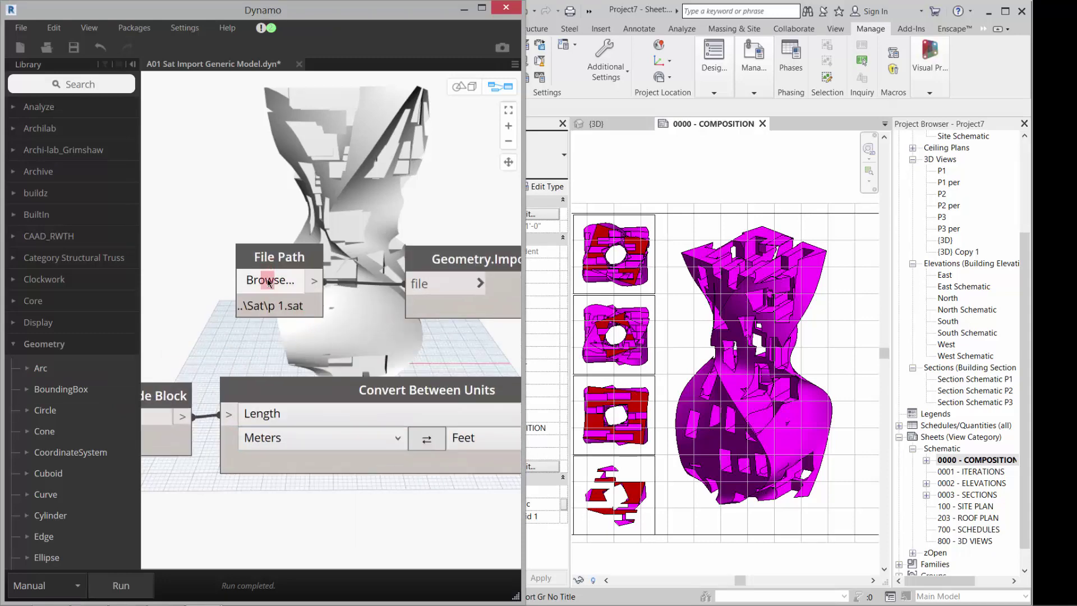
pyautogui.click(270, 281)
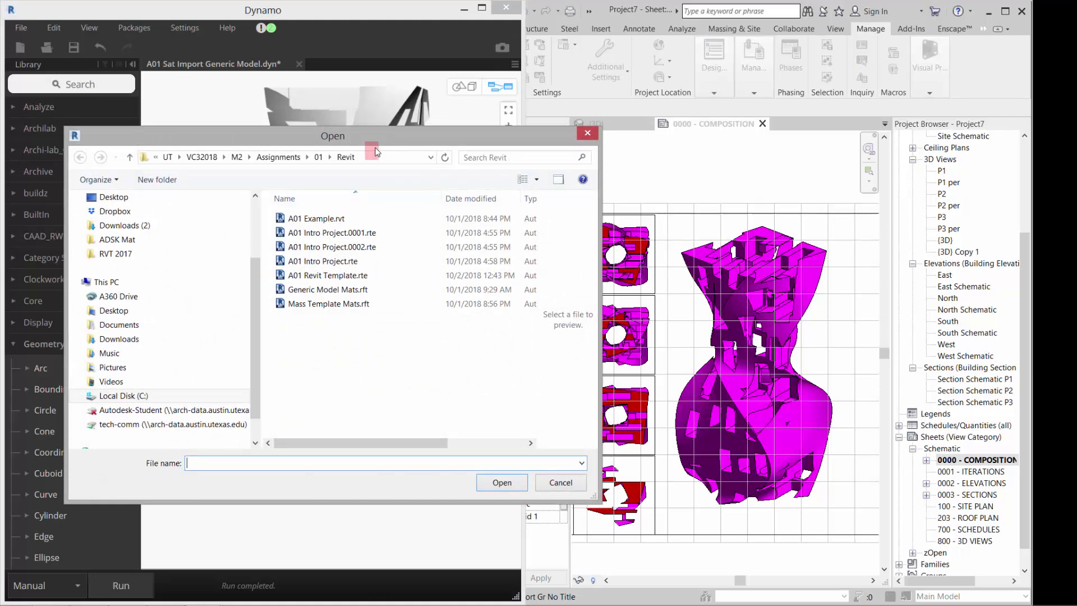
pyautogui.click(318, 157)
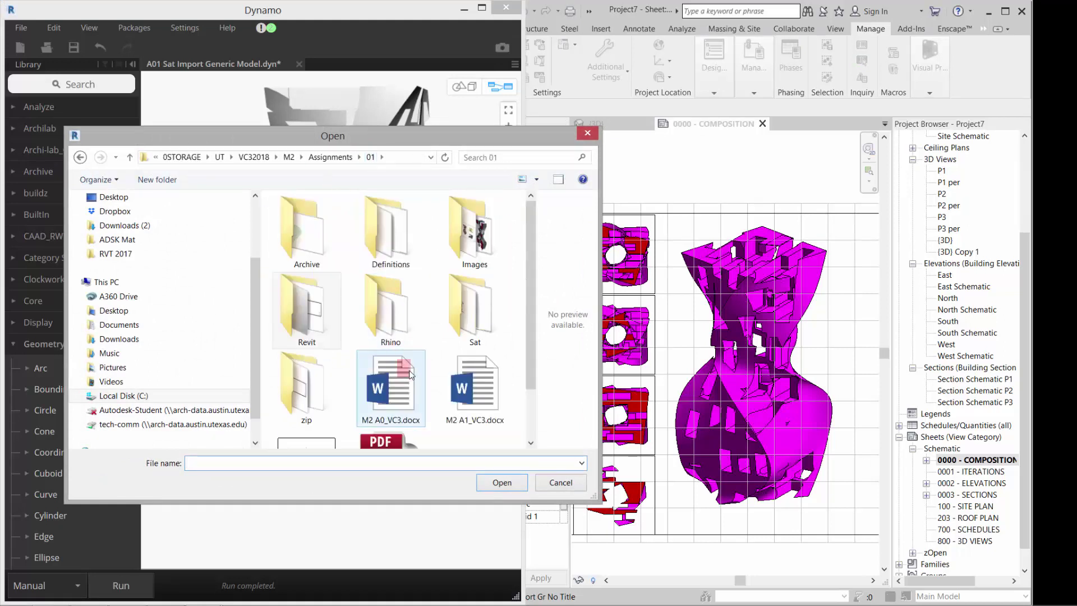
pyautogui.doubleClick(458, 331)
pyautogui.click(301, 261)
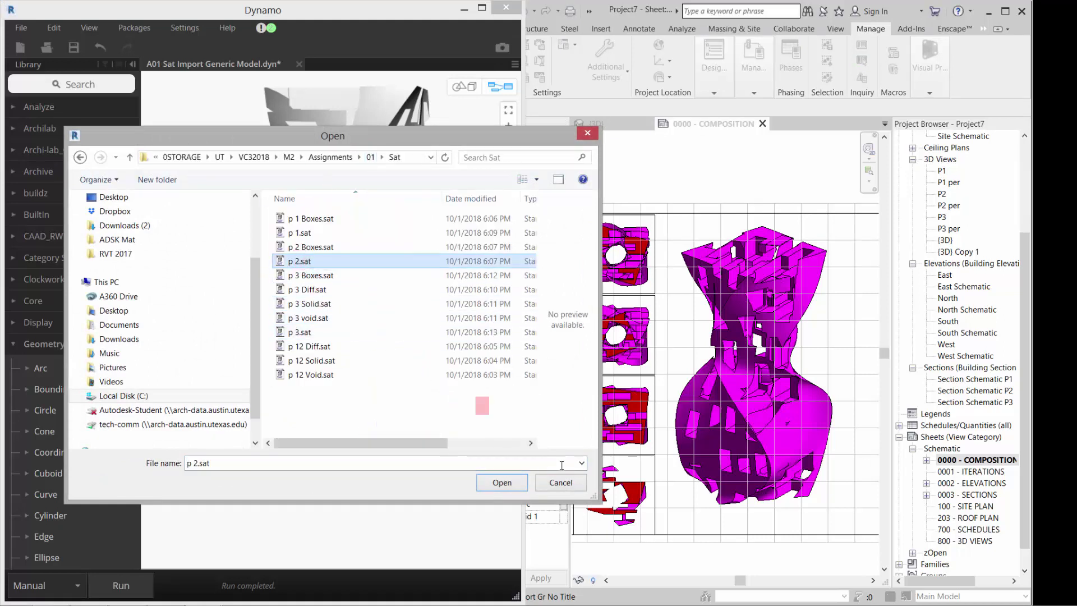
pyautogui.click(502, 482)
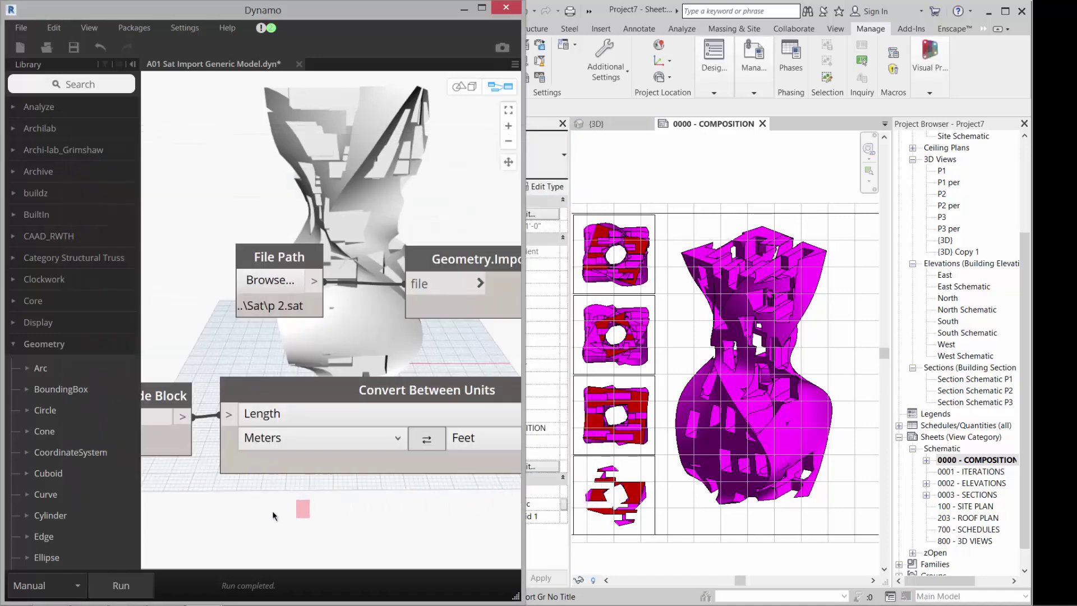
# - Rerun the Dynamo graph to import the p 2.sat geometry
pyautogui.click(143, 586)
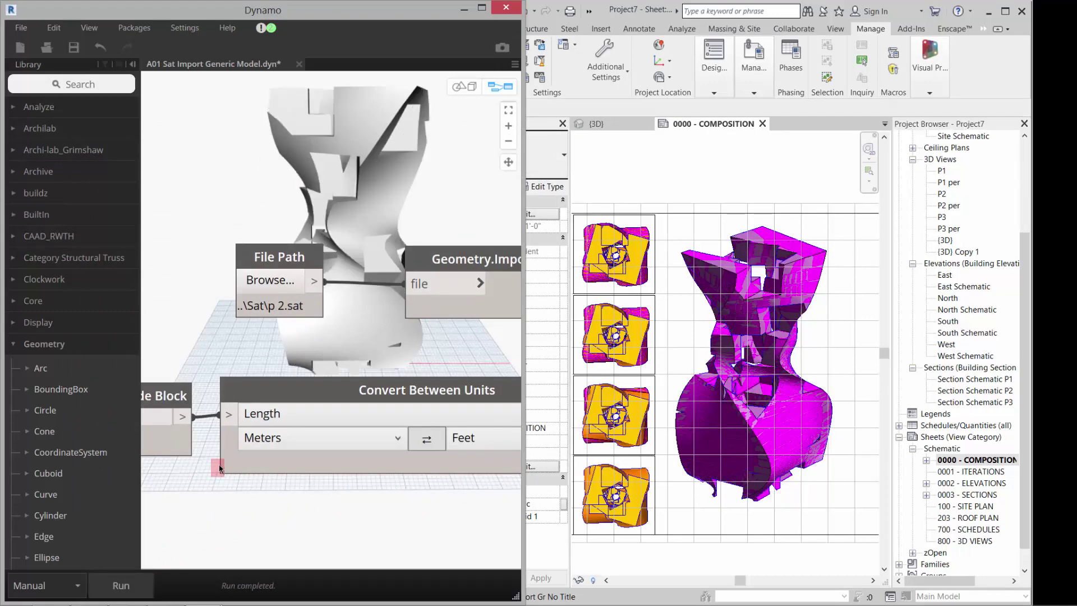
pyautogui.scroll(-4, 210, 253)
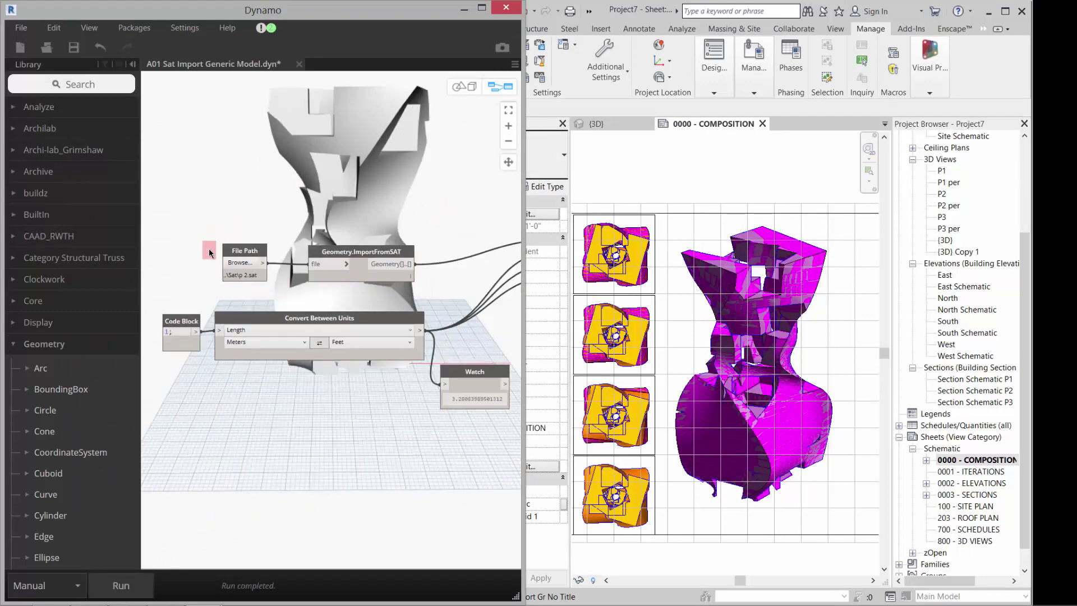
pyautogui.scroll(-3, 209, 252)
pyautogui.scroll(5, 408, 239)
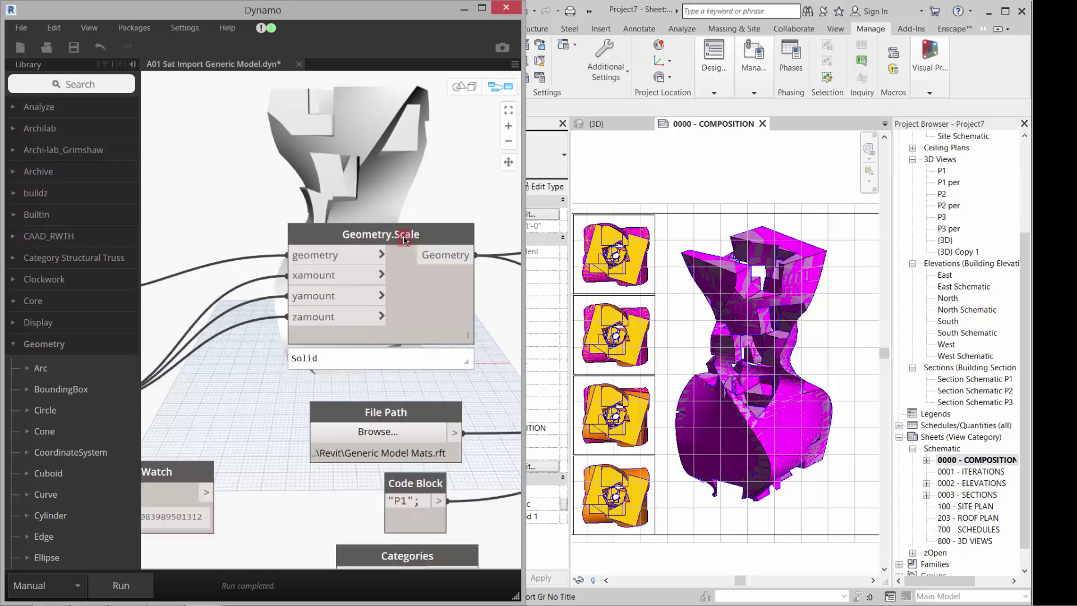
pyautogui.scroll(-3, 190, 298)
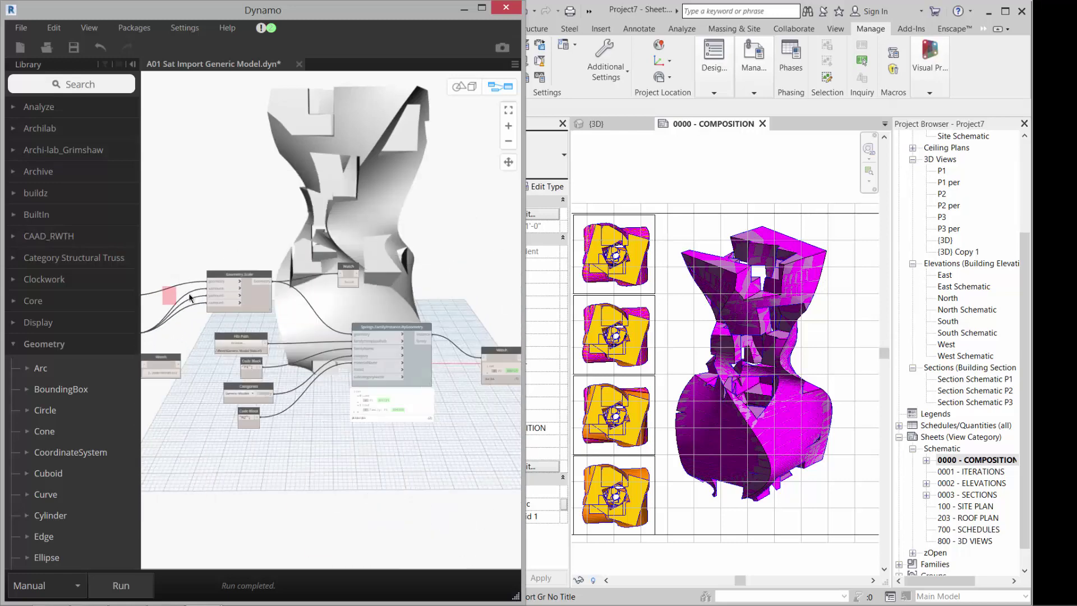
# - Switch off Preview on the Springs.FamilyInstance node so the sheet shows the magenta form
pyautogui.rightClick(412, 362)
pyautogui.click(319, 461)
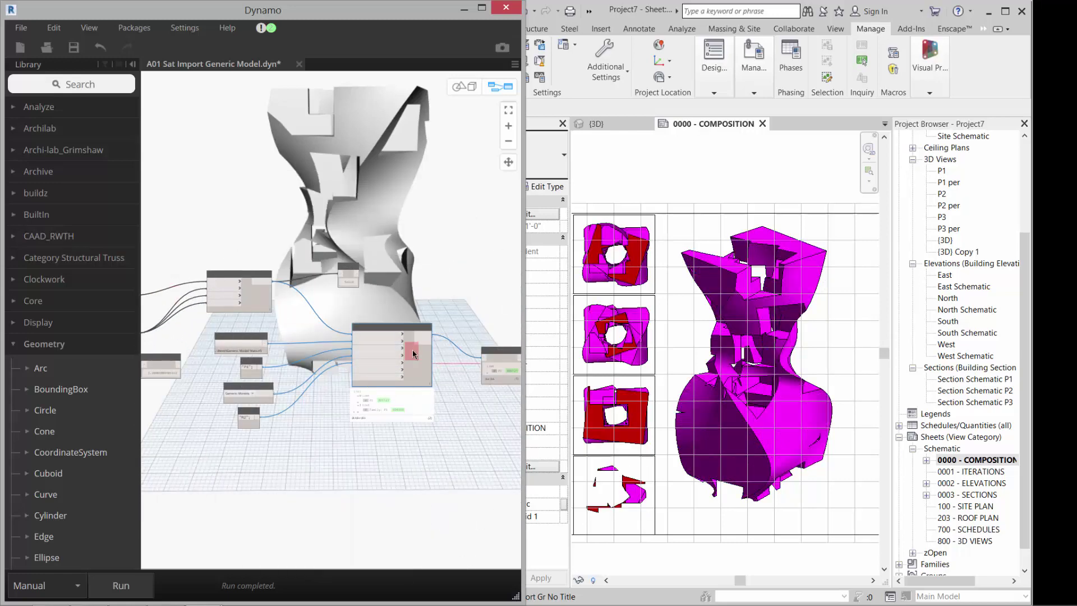
pyautogui.rightClick(413, 364)
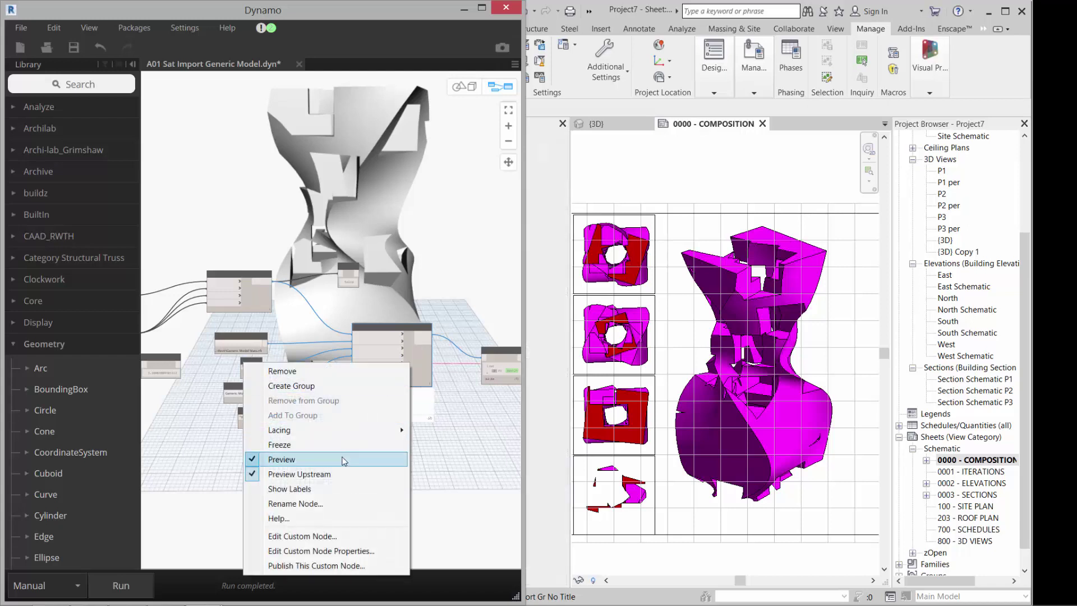
pyautogui.click(342, 460)
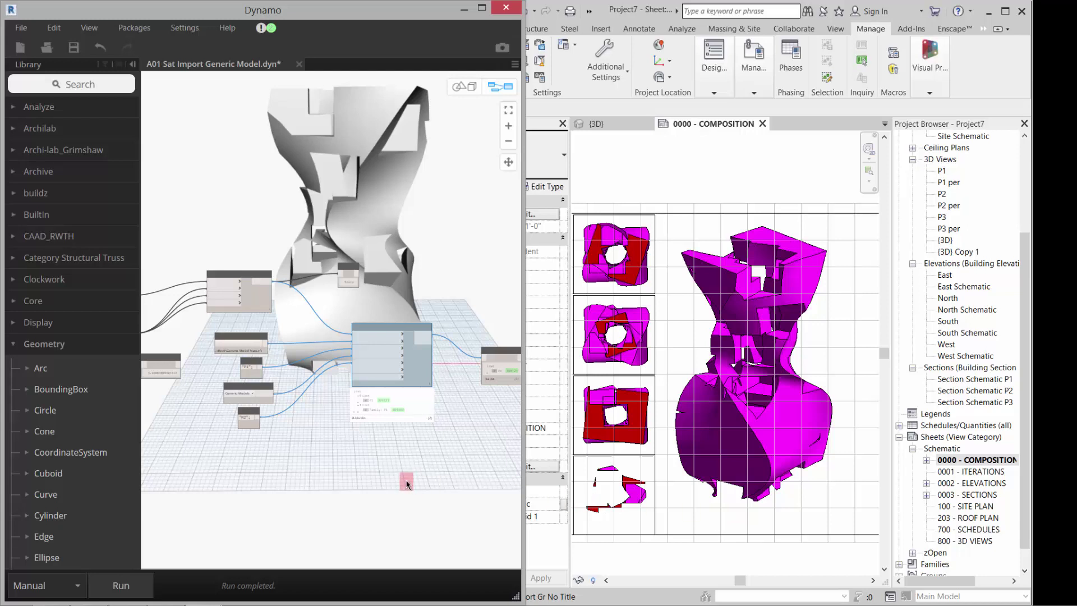
pyautogui.scroll(4, 248, 393)
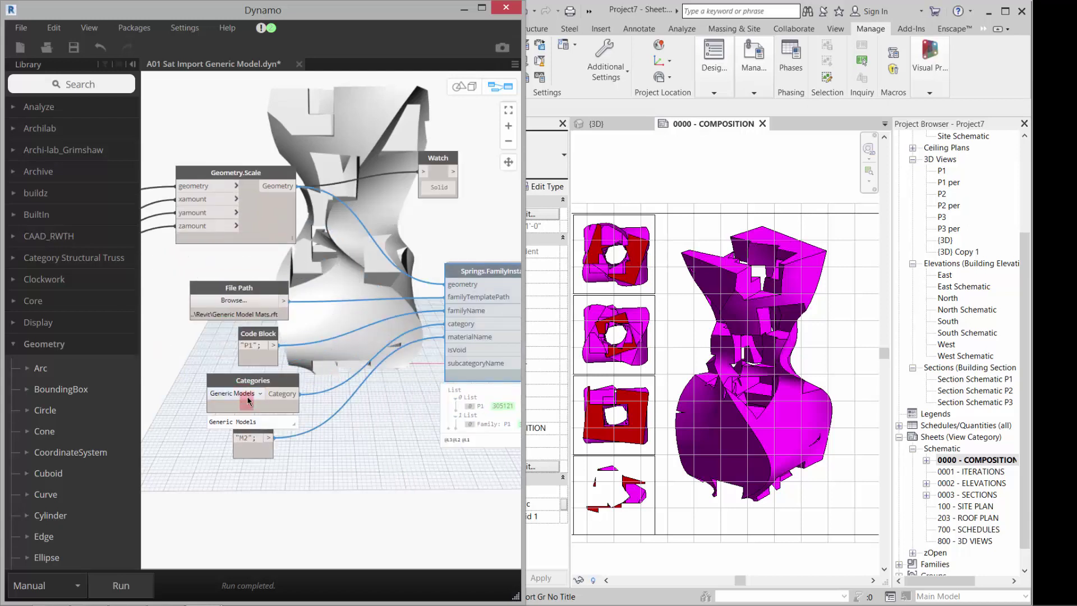